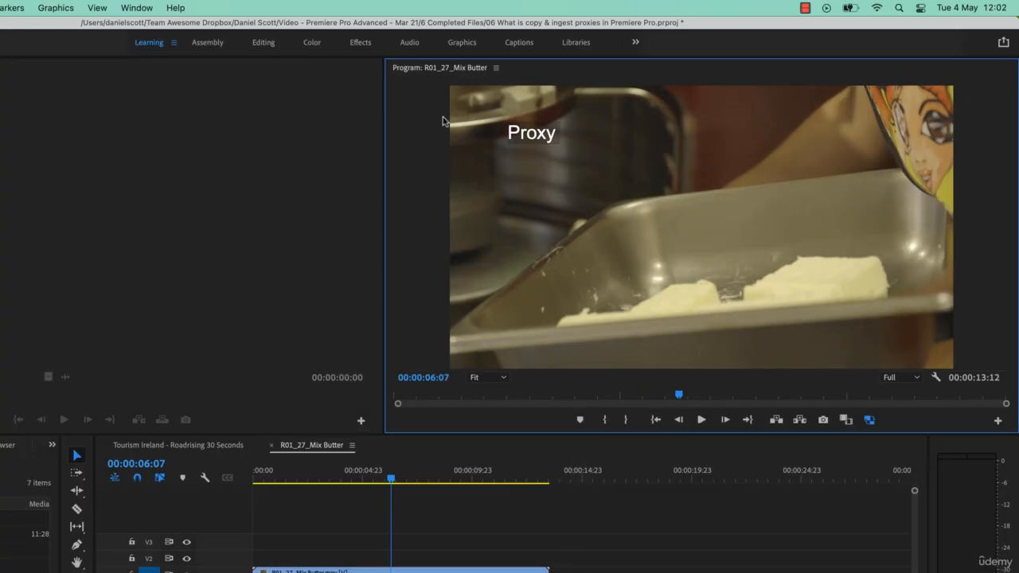
Step: Toggle proxies off and on in the Program monitor to compare the Mix Butter clip's original with its proxy
click(869, 421)
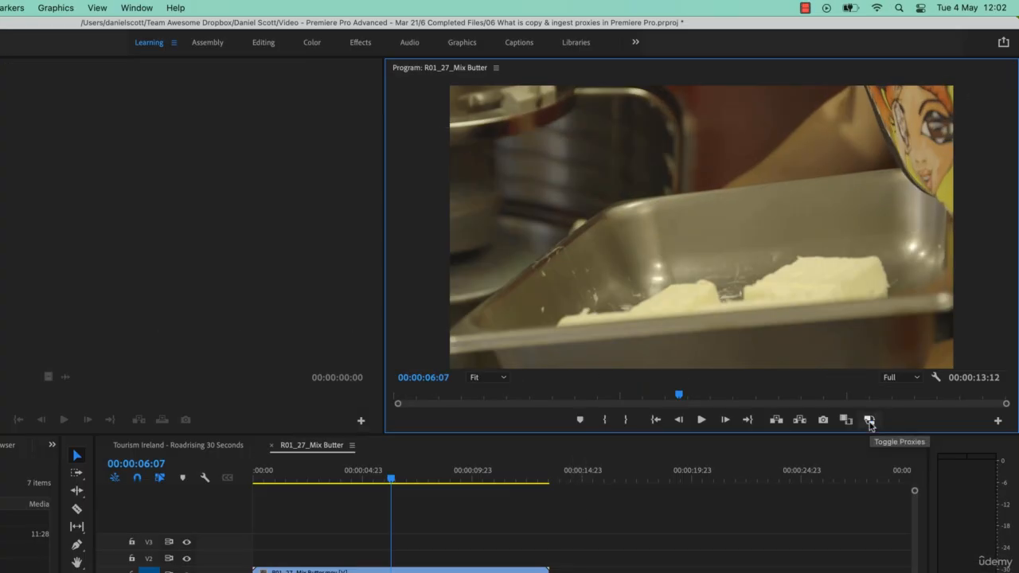
click(869, 422)
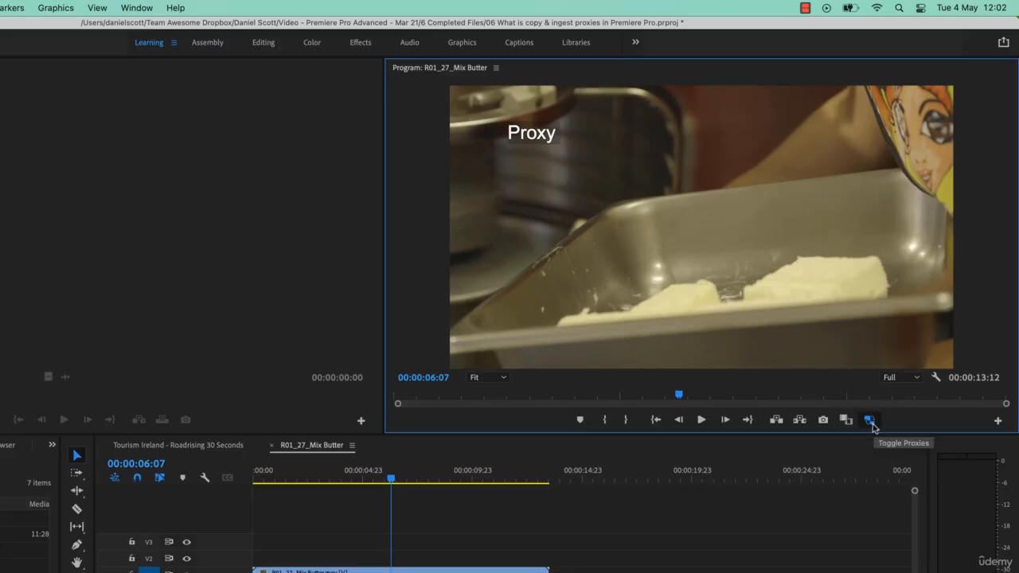
click(872, 424)
click(870, 424)
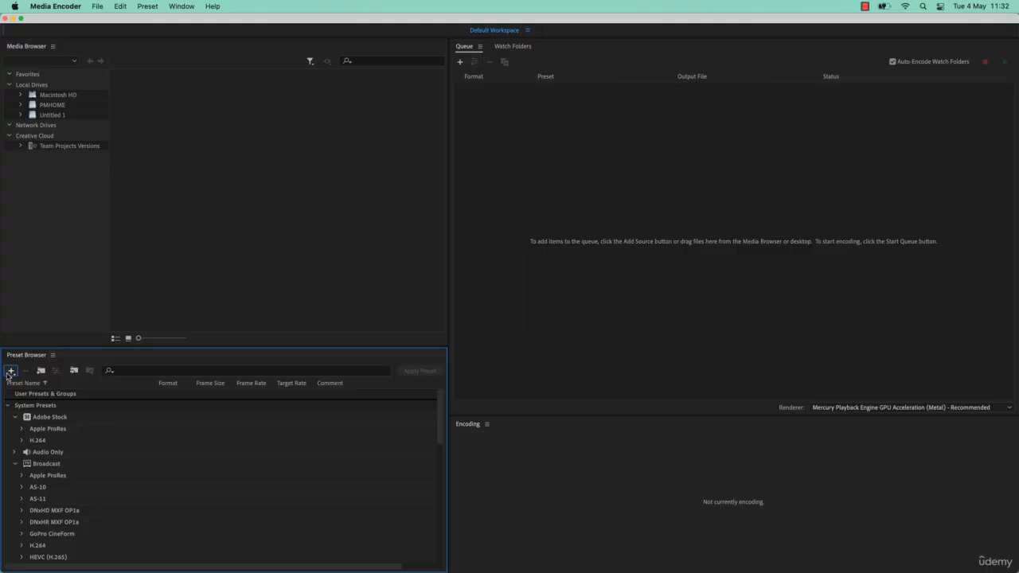
click(180, 6)
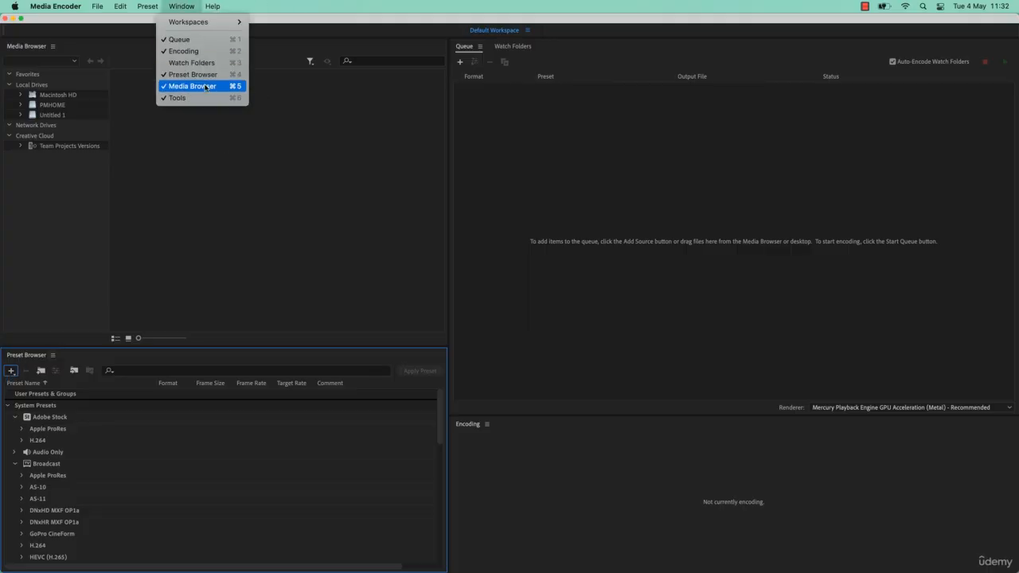
click(172, 5)
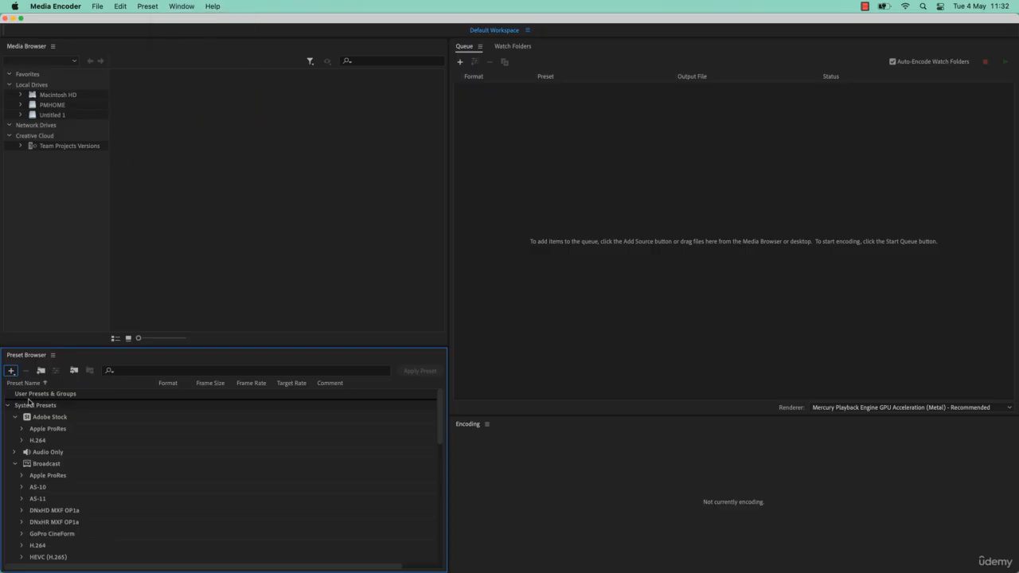
Step: In Media Encoder, create an encoding preset named with the author's first name followed by "720p Apple Prores PROXY"
click(11, 370)
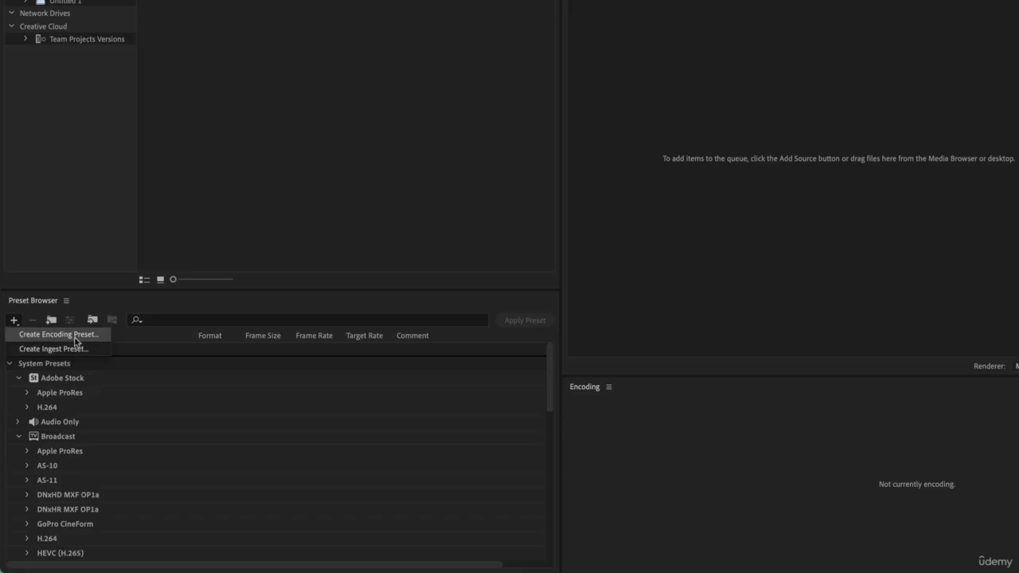
click(57, 338)
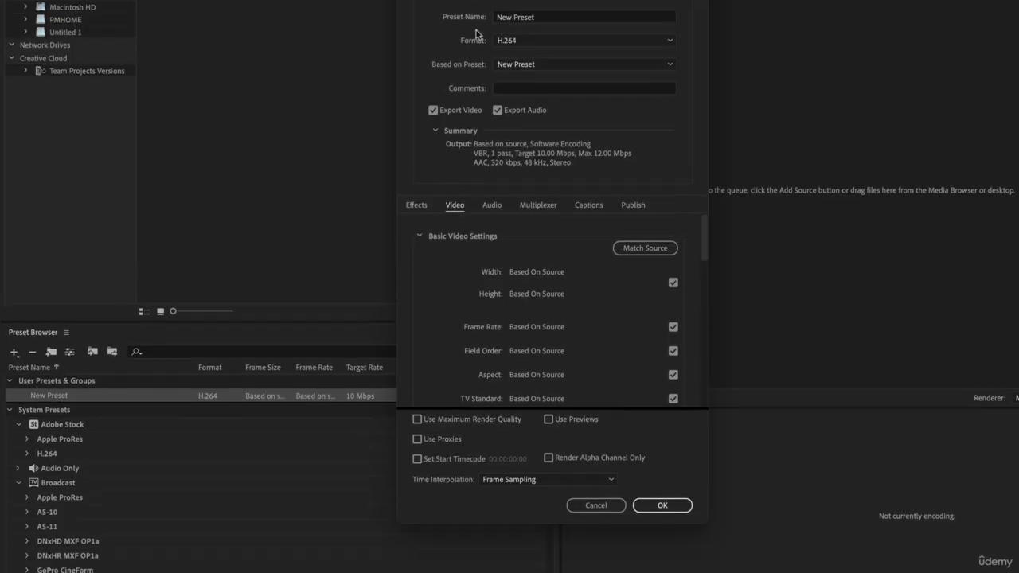
click(543, 17)
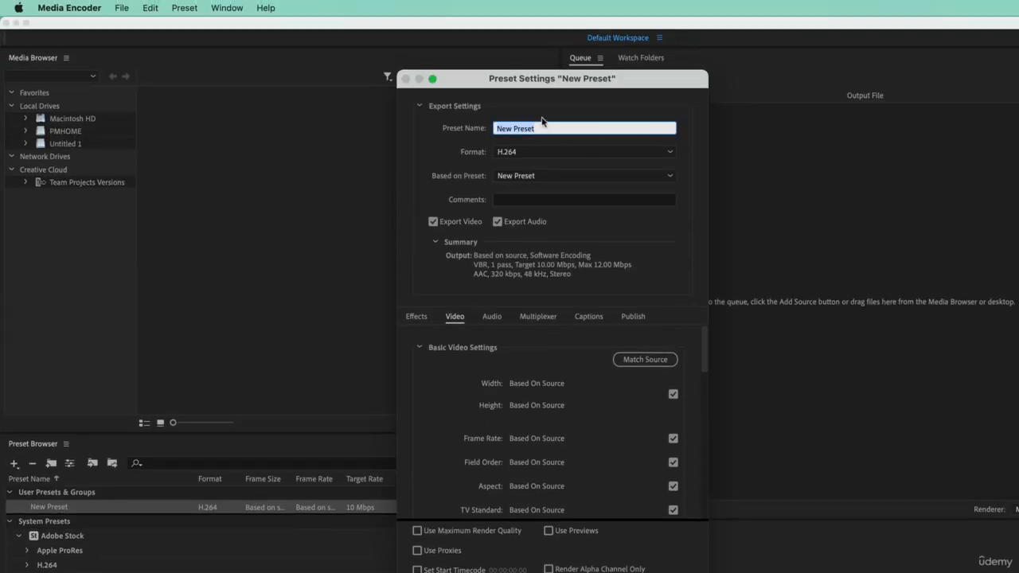
text(Dan)
text(720p)
text( App)
text(le)
key(BackSpace)
text(le Pros)
key(BackSpace)
text(Prores PROXY)
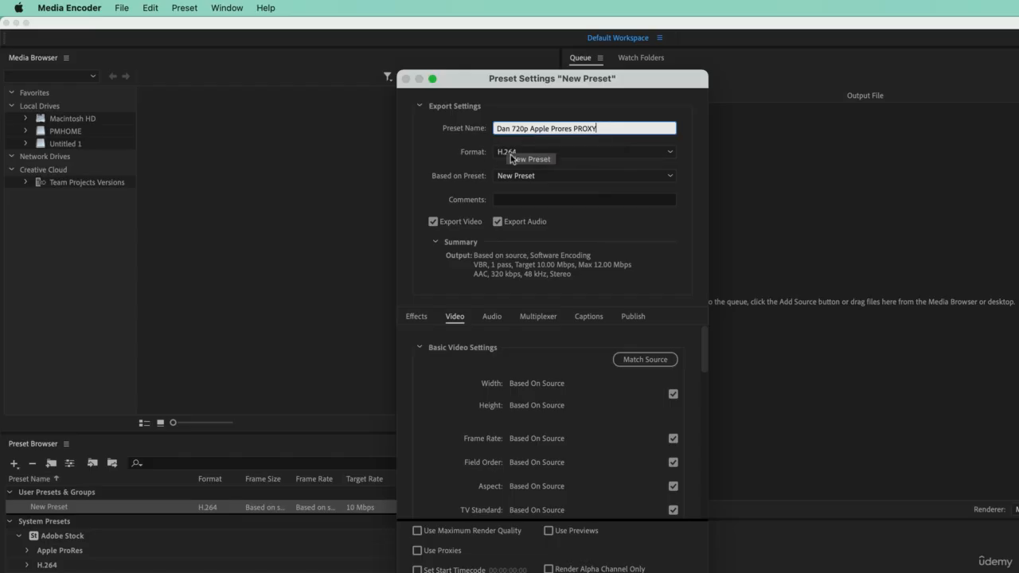
Step: Set the encoding preset's format to QuickTime and base it on the Apple ProRes 422 preset
click(660, 155)
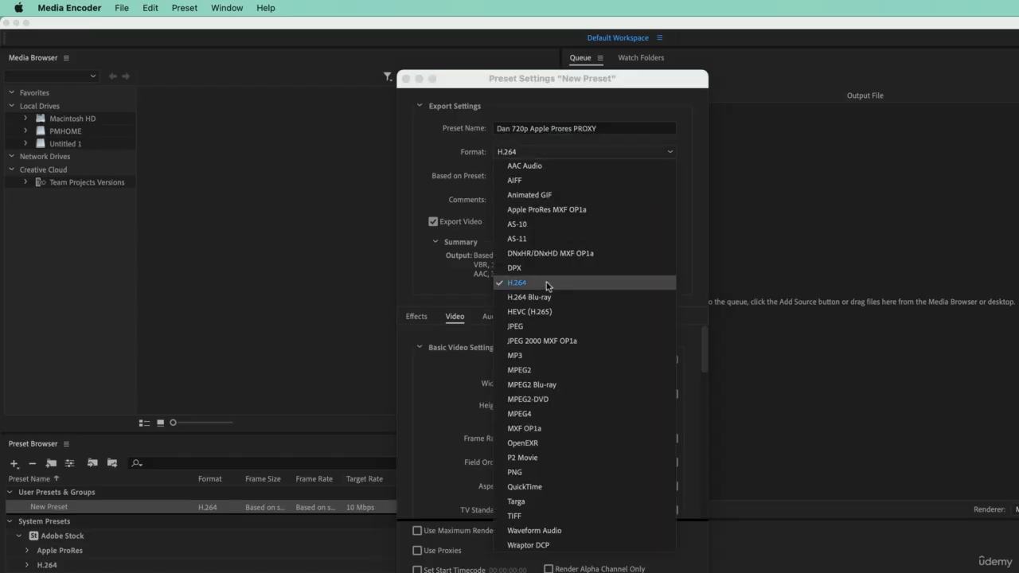
click(532, 486)
click(538, 176)
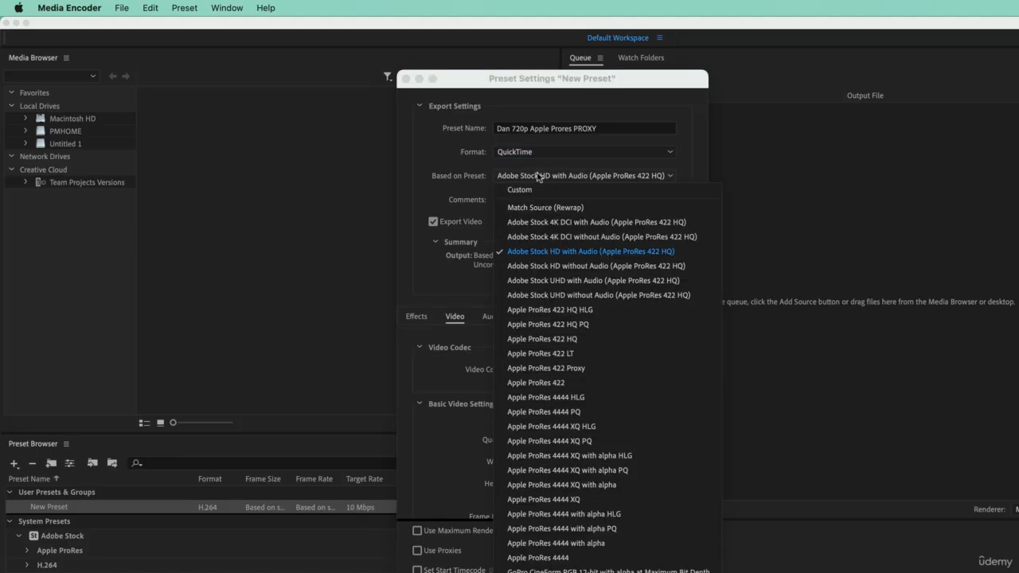
click(577, 384)
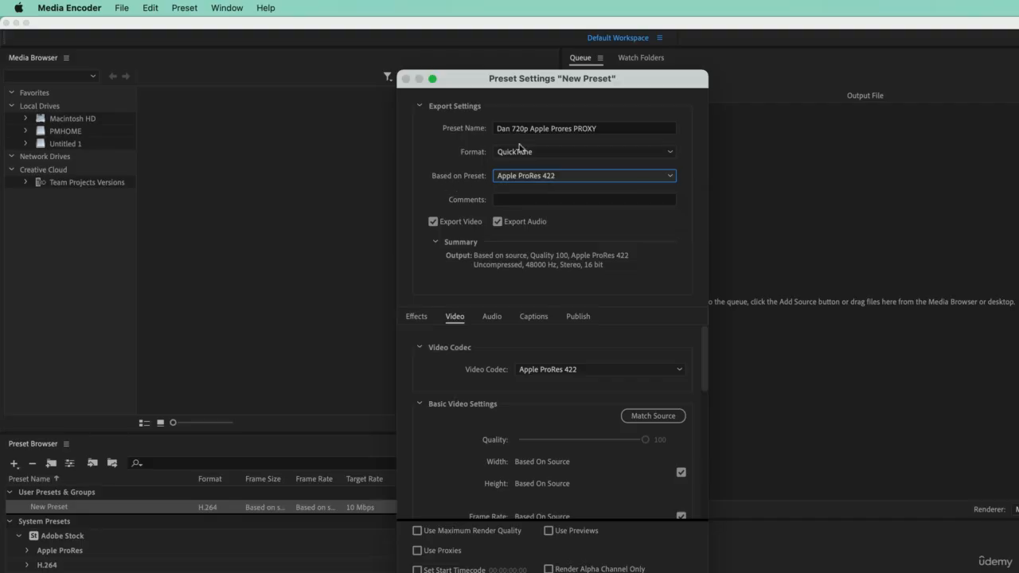
Step: Stop the preset's frame size from matching the source and set its height to 720 with linked proportions
click(450, 326)
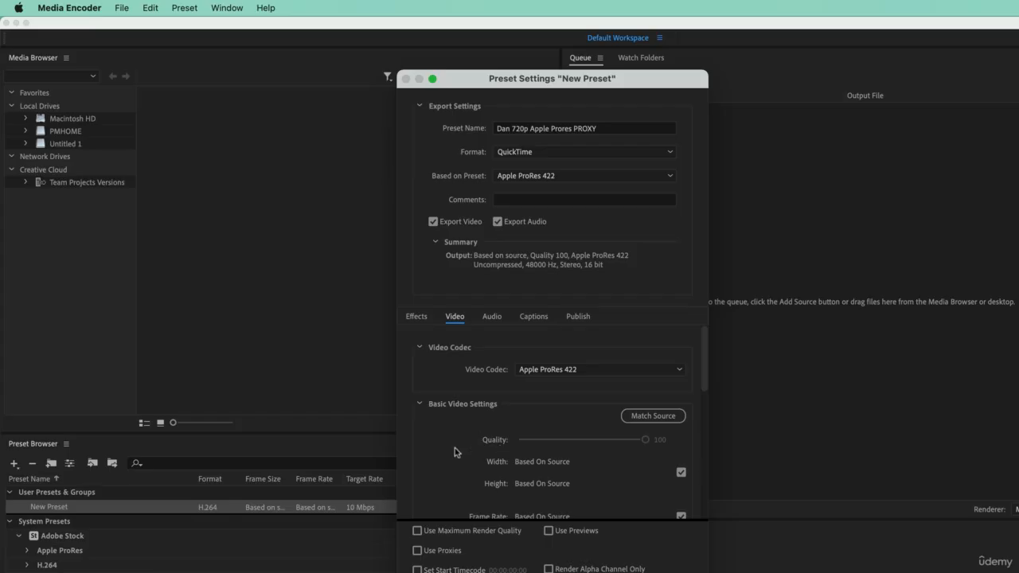
scroll(456, 455, down, 1)
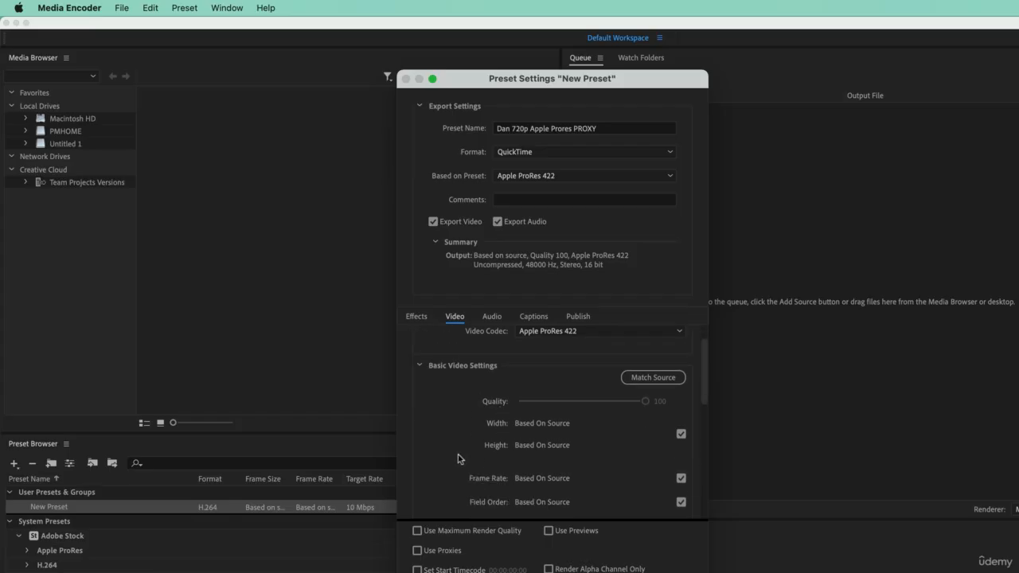
scroll(463, 429, up, 1)
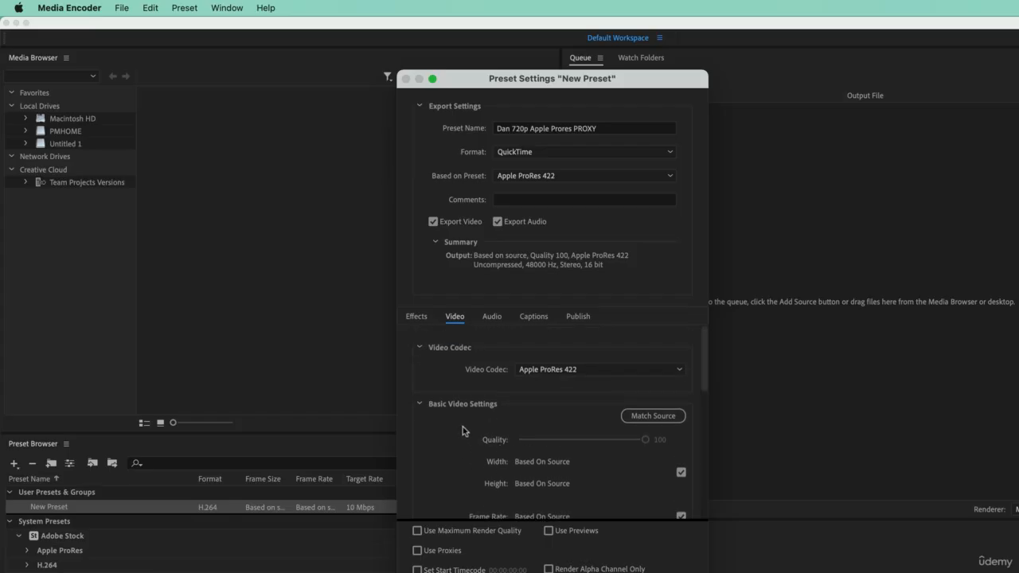
click(680, 472)
click(529, 483)
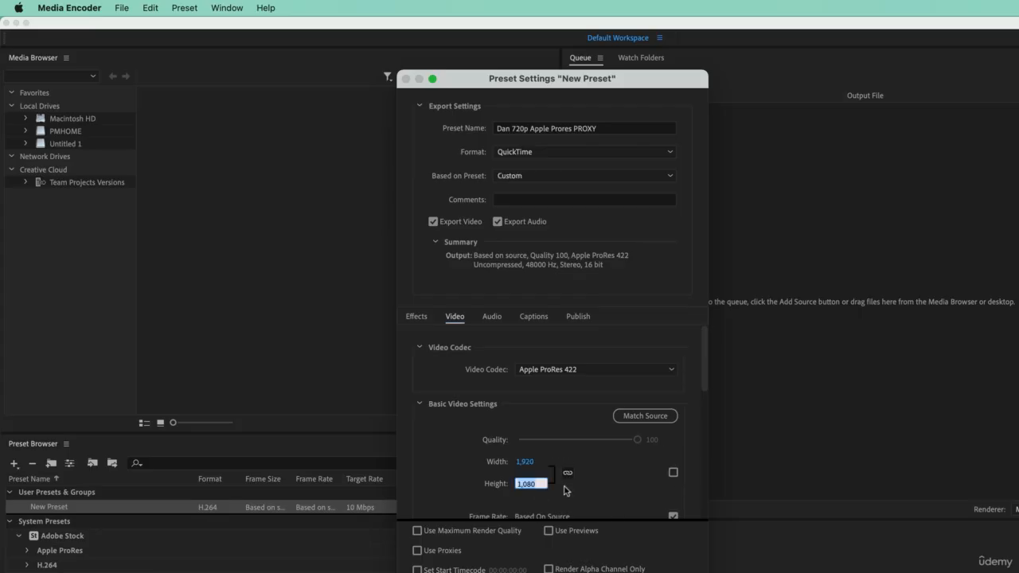
text(720)
key(Return)
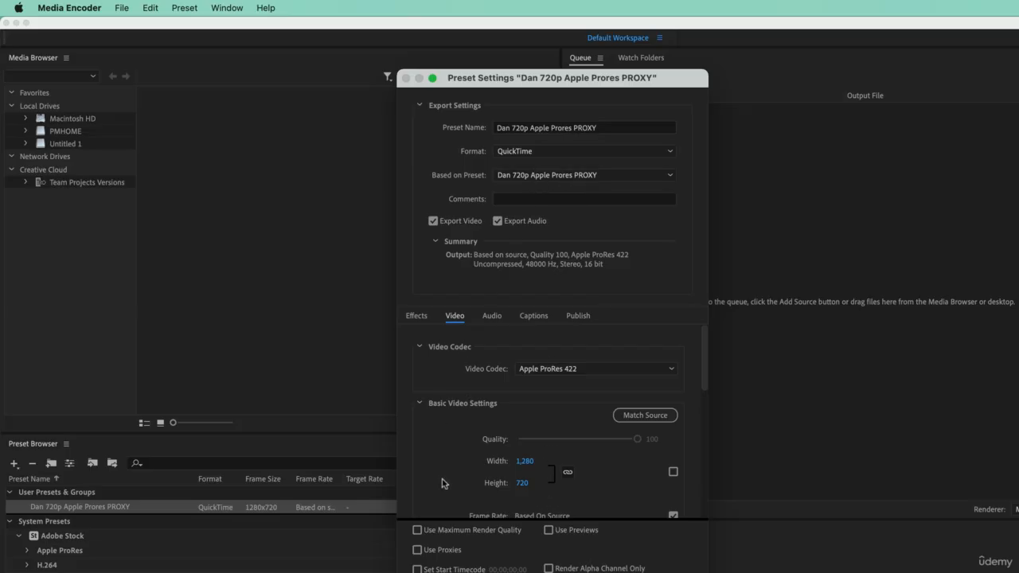
Step: Enable the Name Overlay effect in the proxy preset and set its format to Prefix and Suffix Only
click(415, 316)
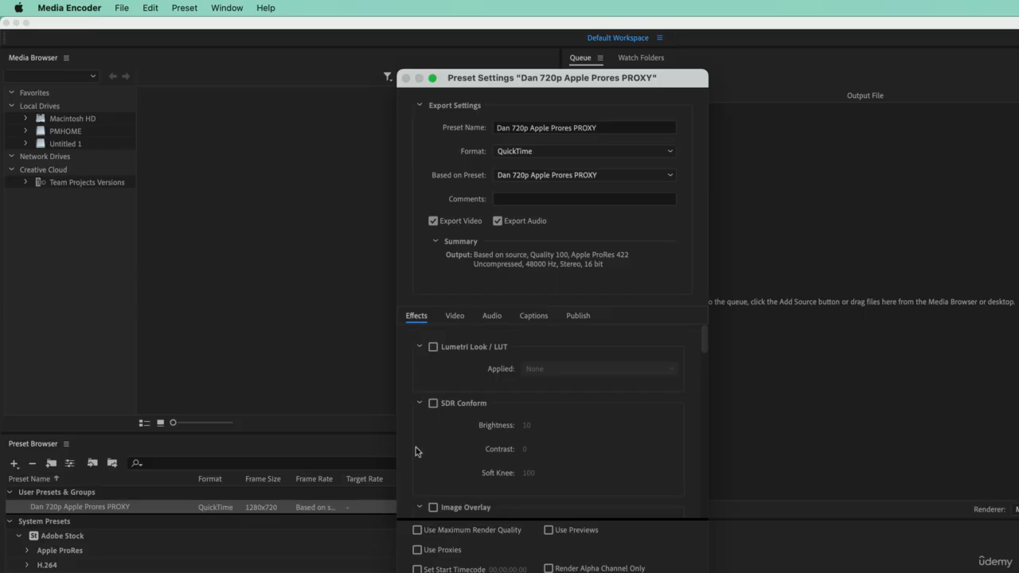
scroll(414, 450, down, 8)
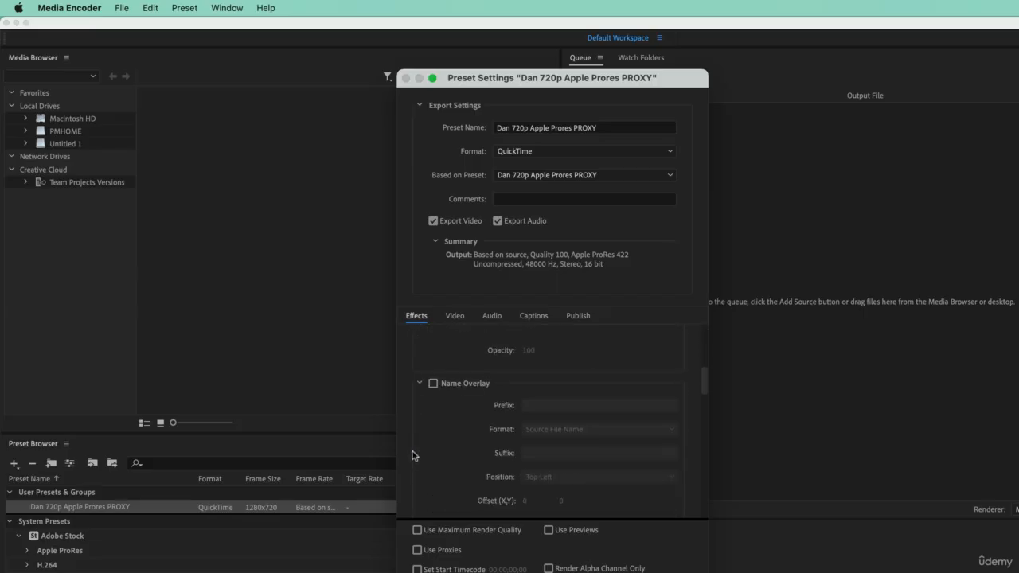
scroll(412, 452, down, 2)
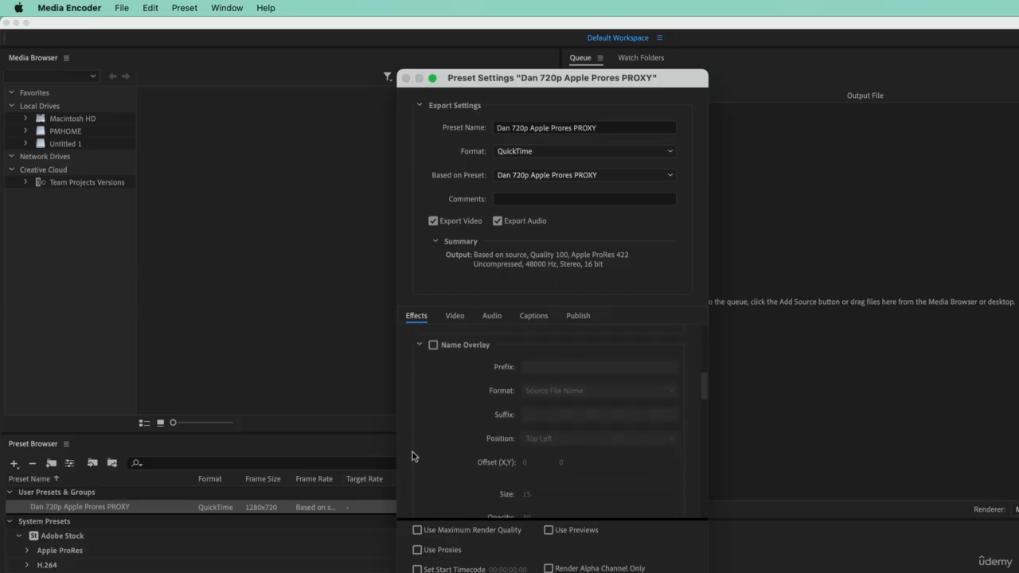
click(433, 346)
click(548, 391)
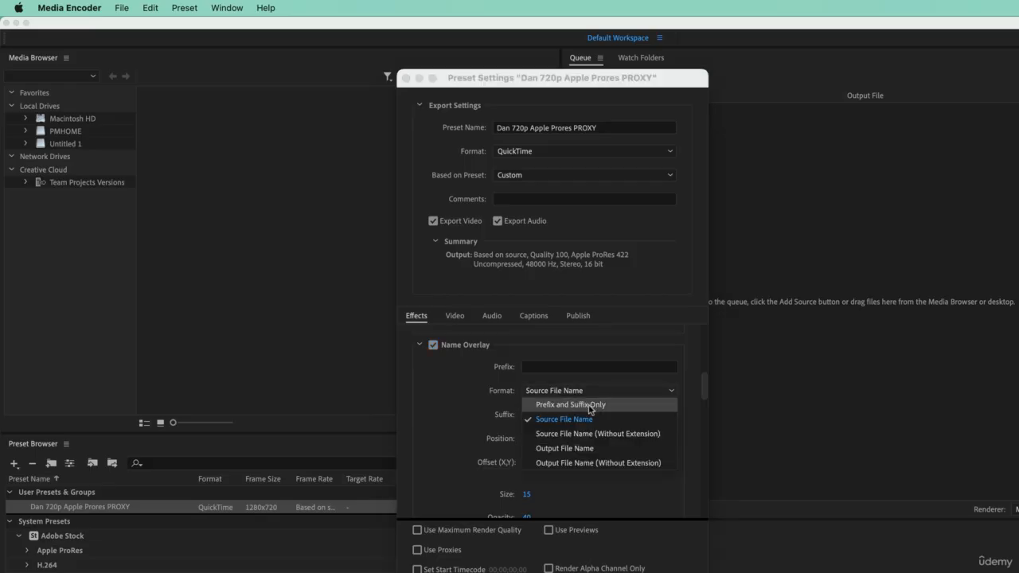
click(590, 406)
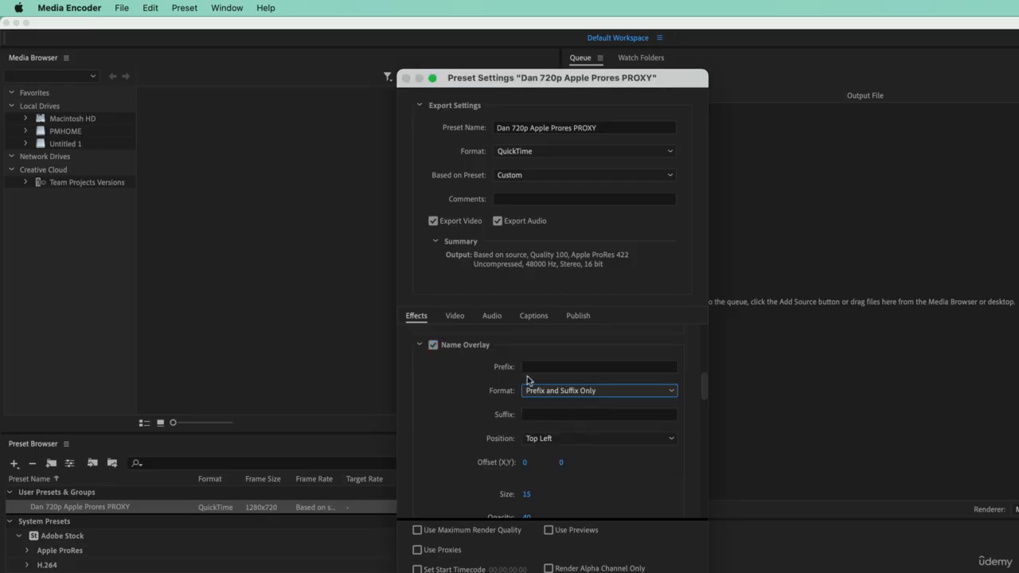
Step: Set the name overlay's prefix to "Proxy" with position Top Left, and save the encoding preset
click(531, 367)
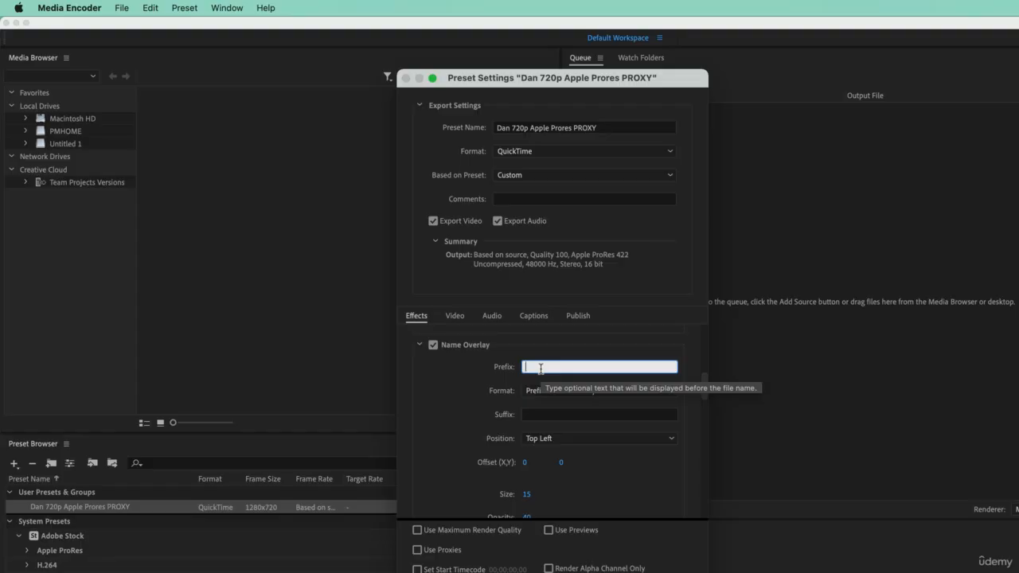
text(Proxy)
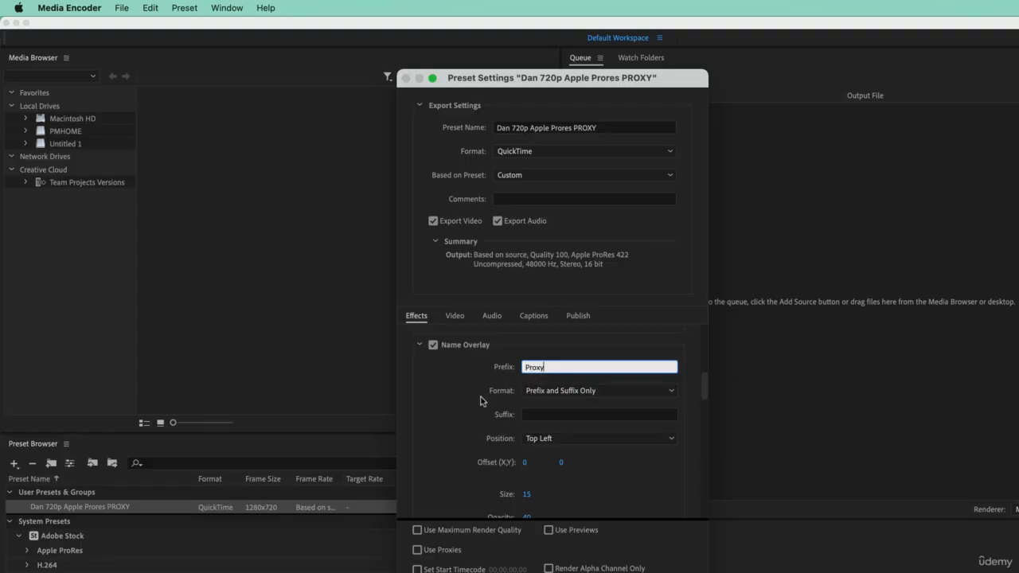
click(546, 439)
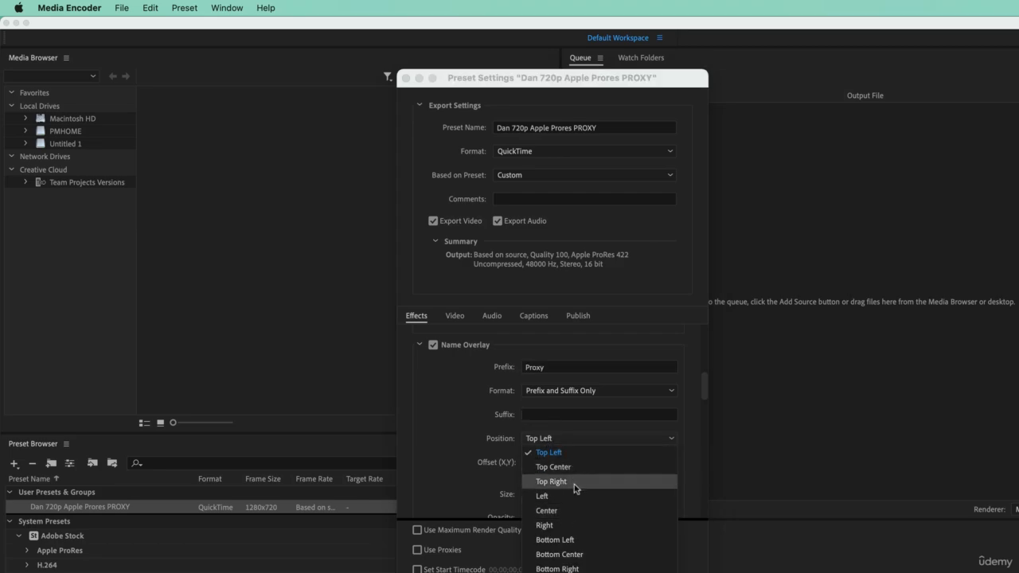
click(550, 455)
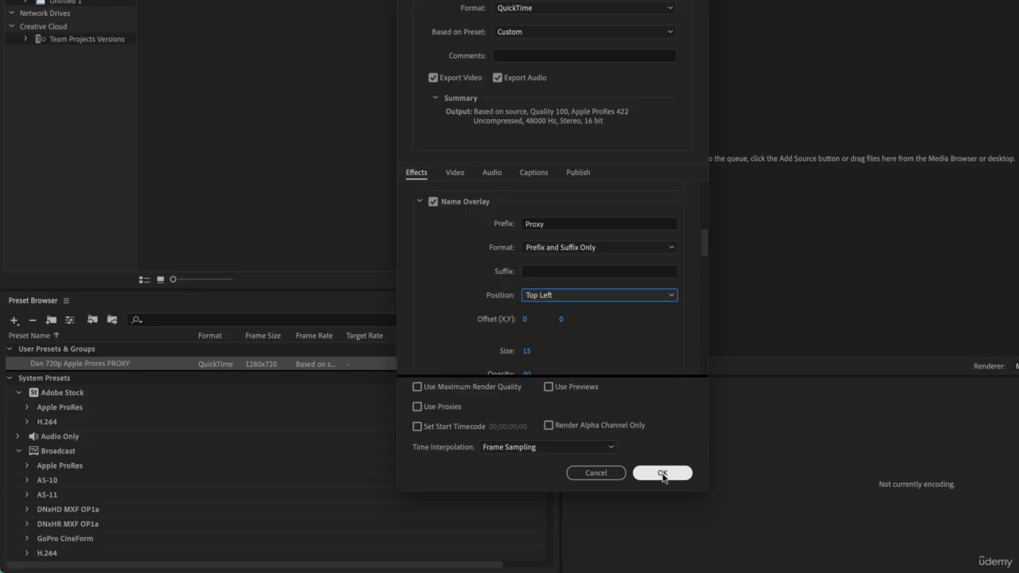
click(661, 473)
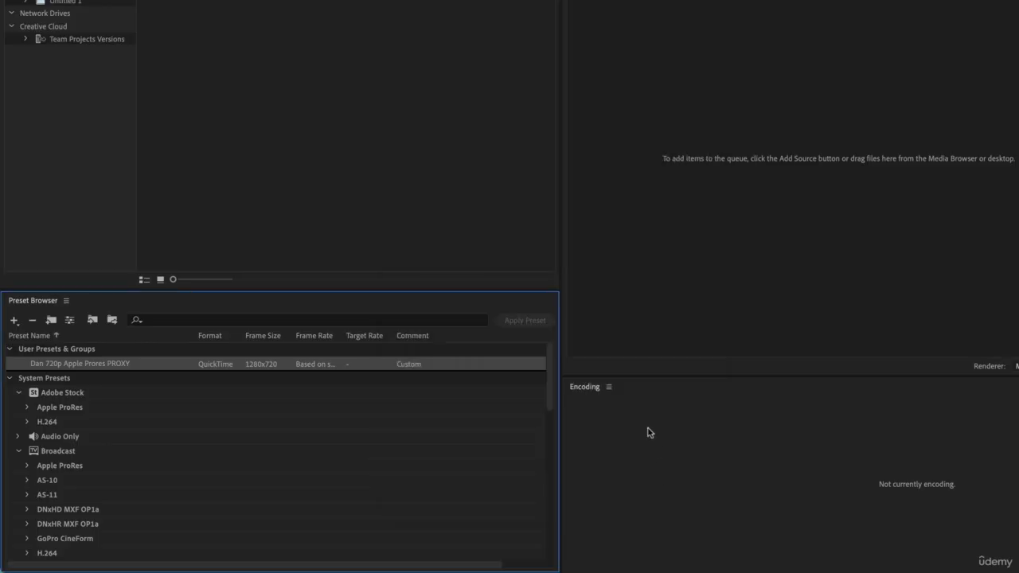
Step: Create an ingest preset named with the author's first name followed by "INGEST"
click(14, 320)
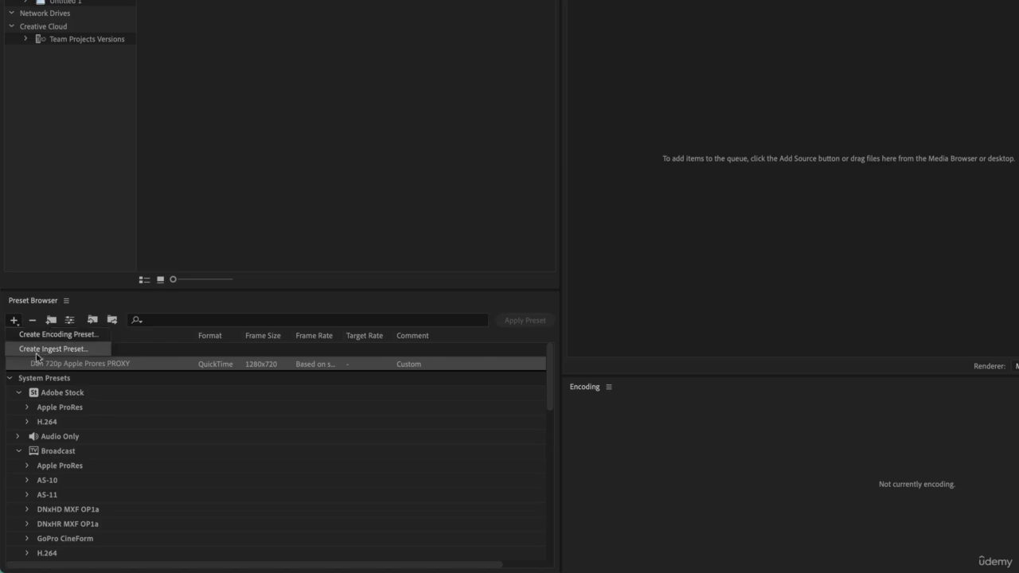
click(57, 353)
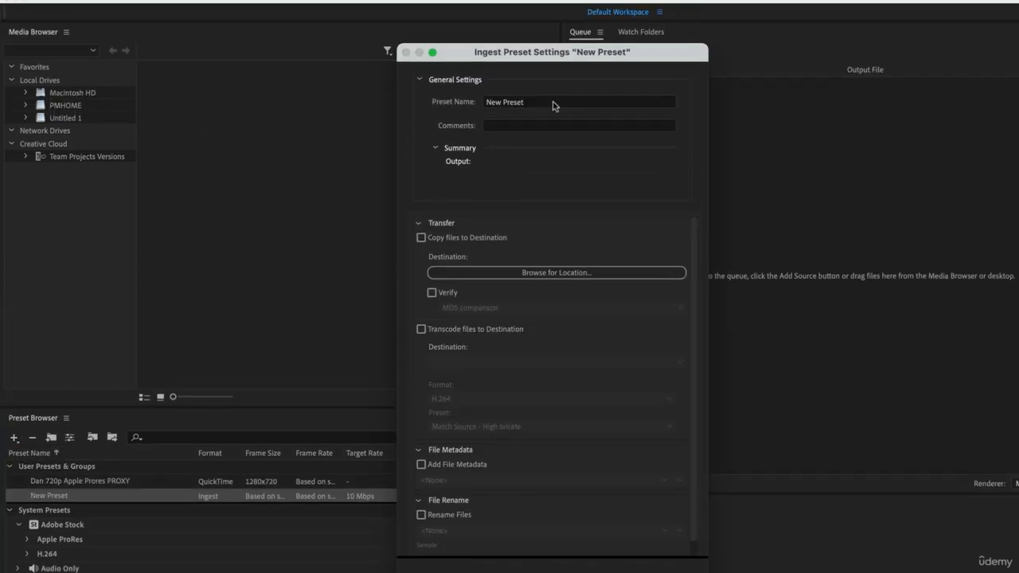
click(551, 128)
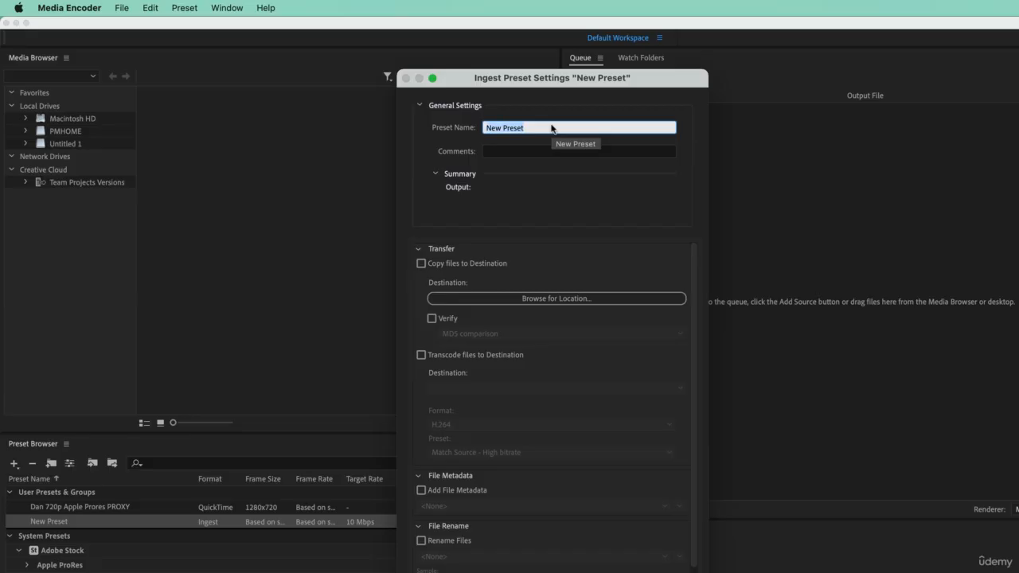
text(Dan INGEST)
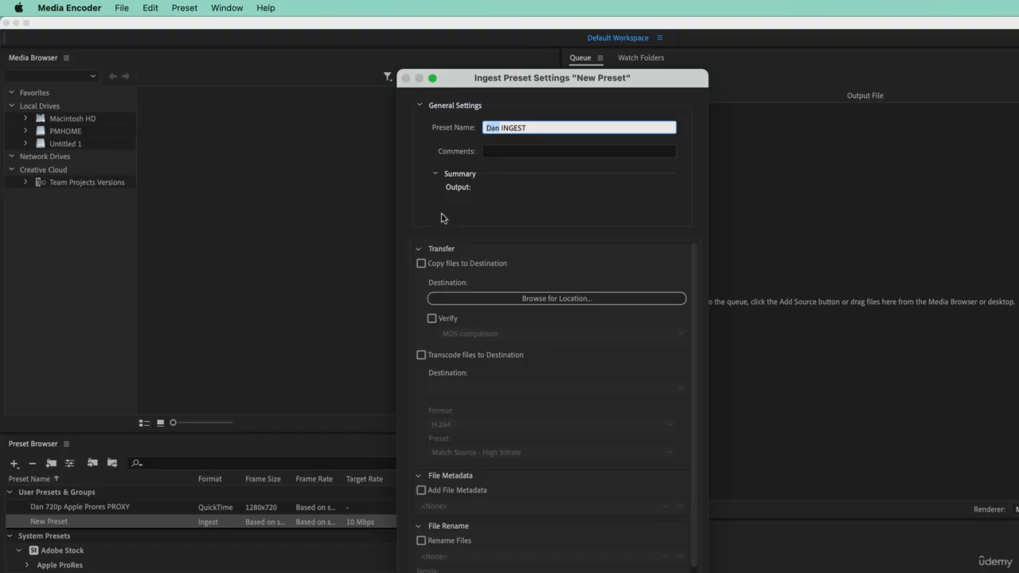
Step: Enable transcoding files to a destination in the ingest preset
click(456, 359)
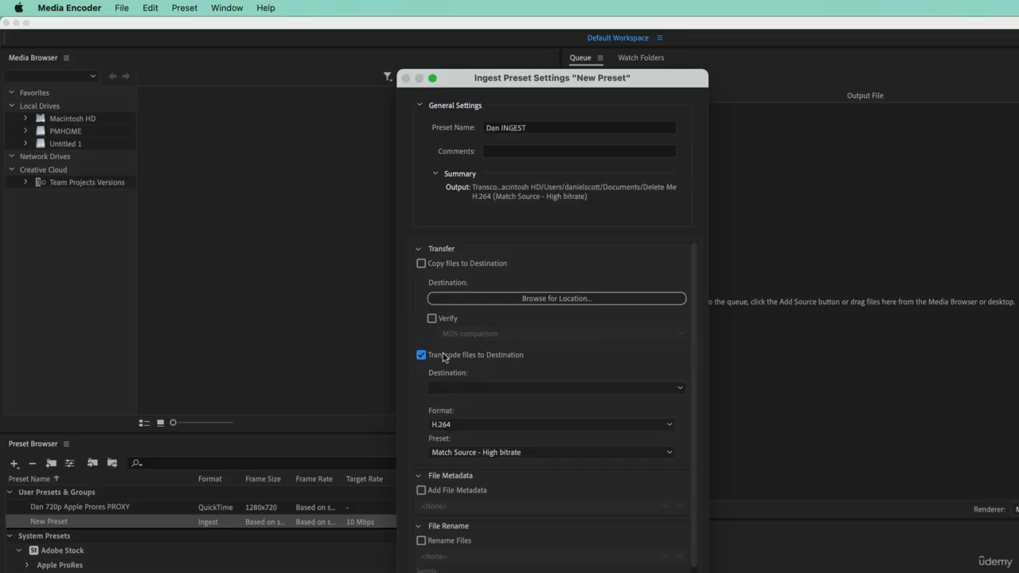
click(466, 388)
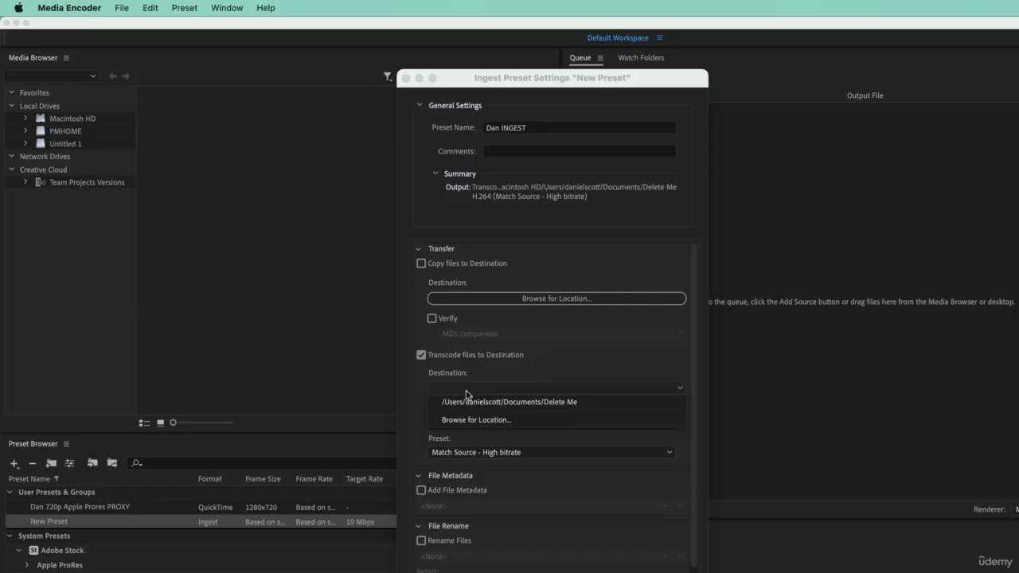
click(522, 358)
click(522, 358)
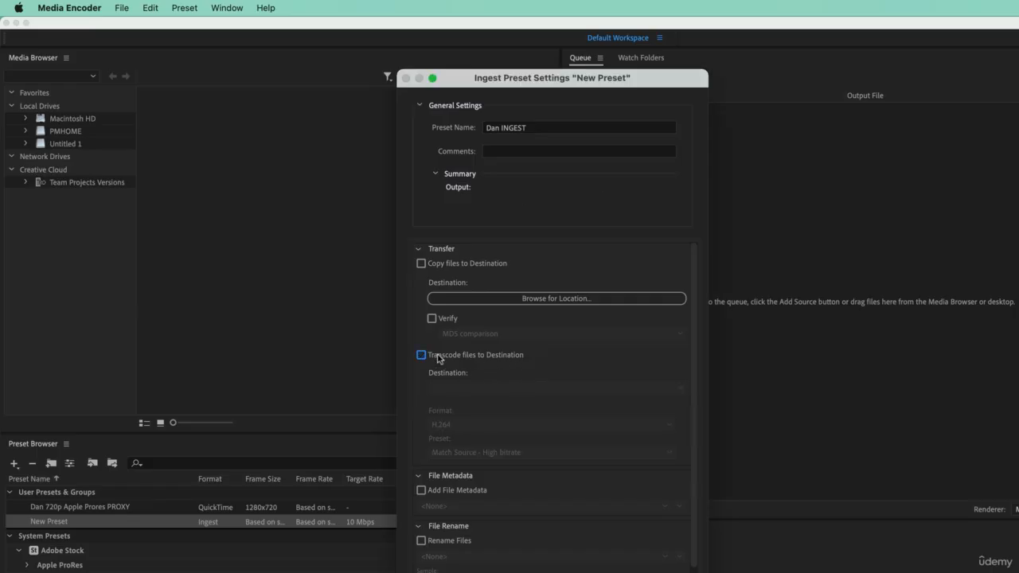
click(440, 356)
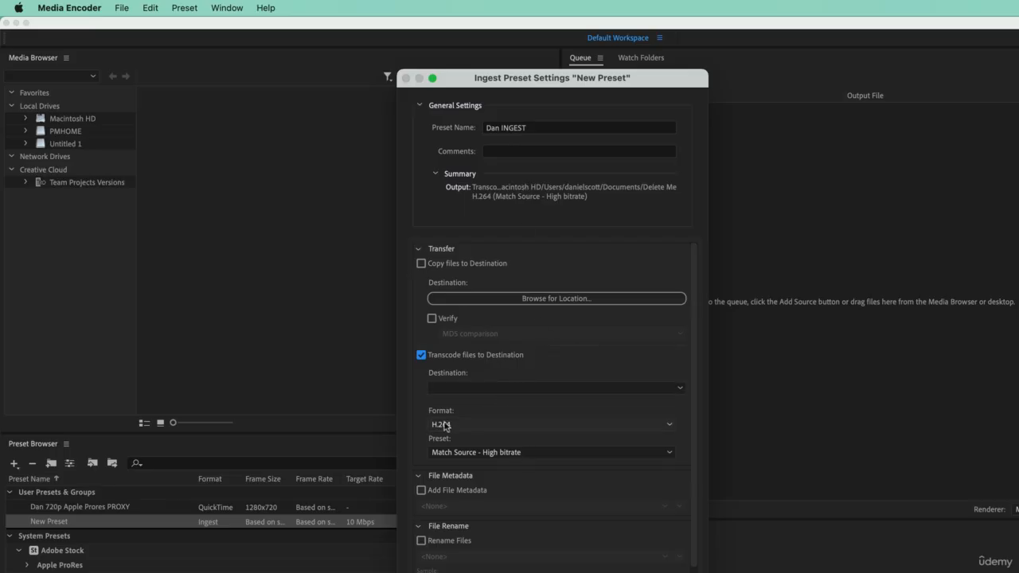
Step: Set the ingest preset's transcode format to QuickTime with the custom 720p Apple Prores PROXY preset, and save it
click(510, 428)
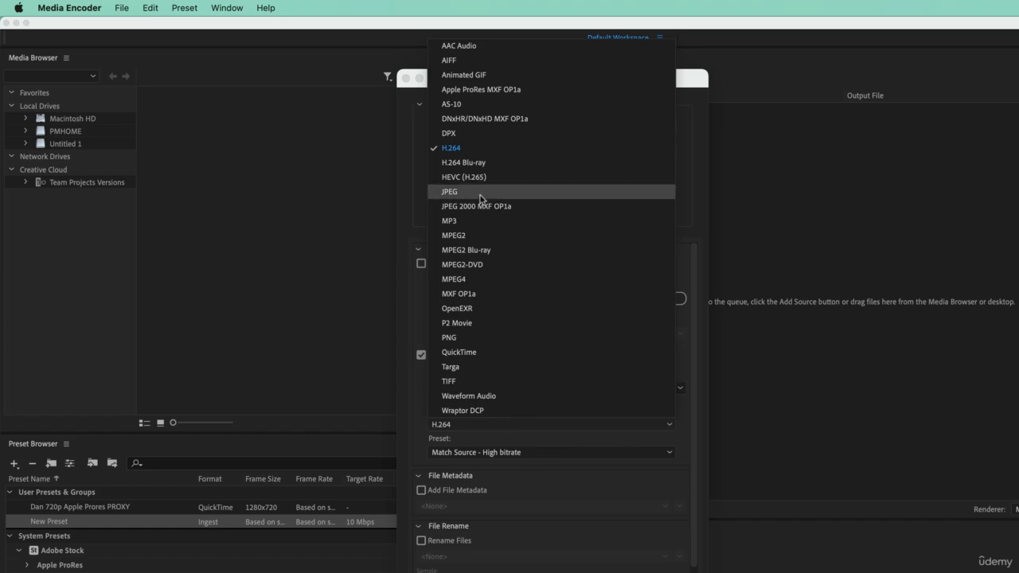
click(496, 351)
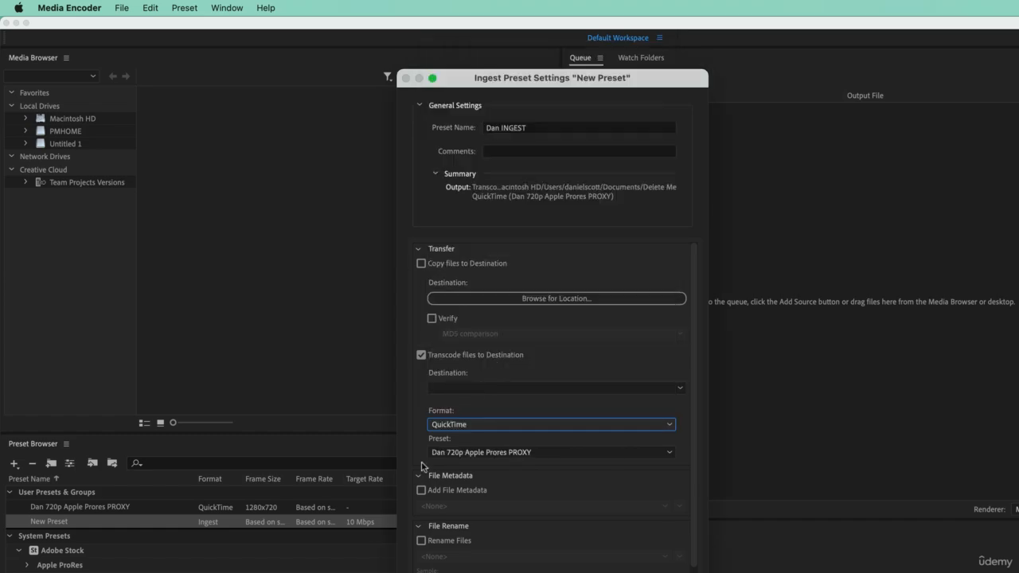
click(507, 455)
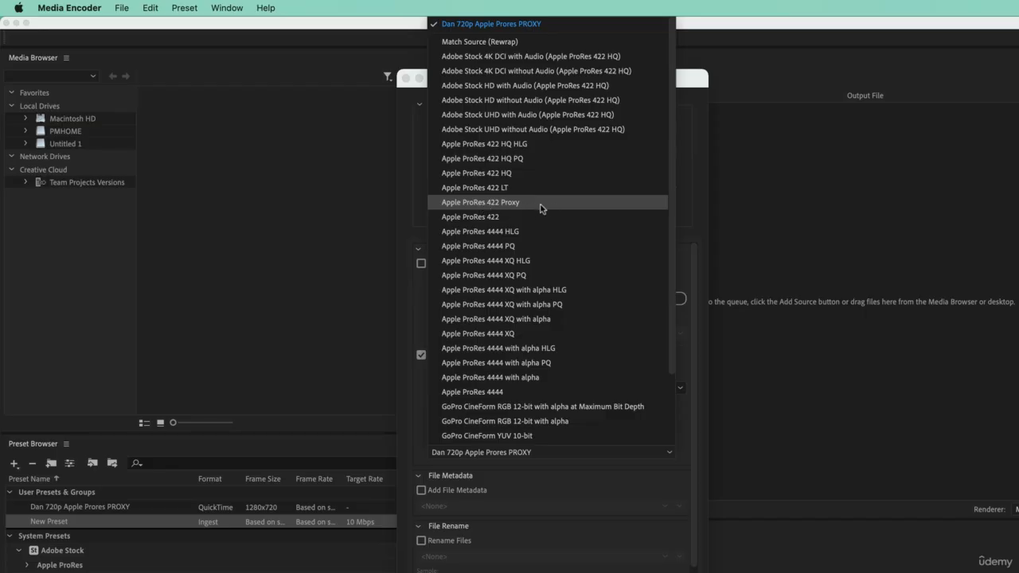
click(693, 87)
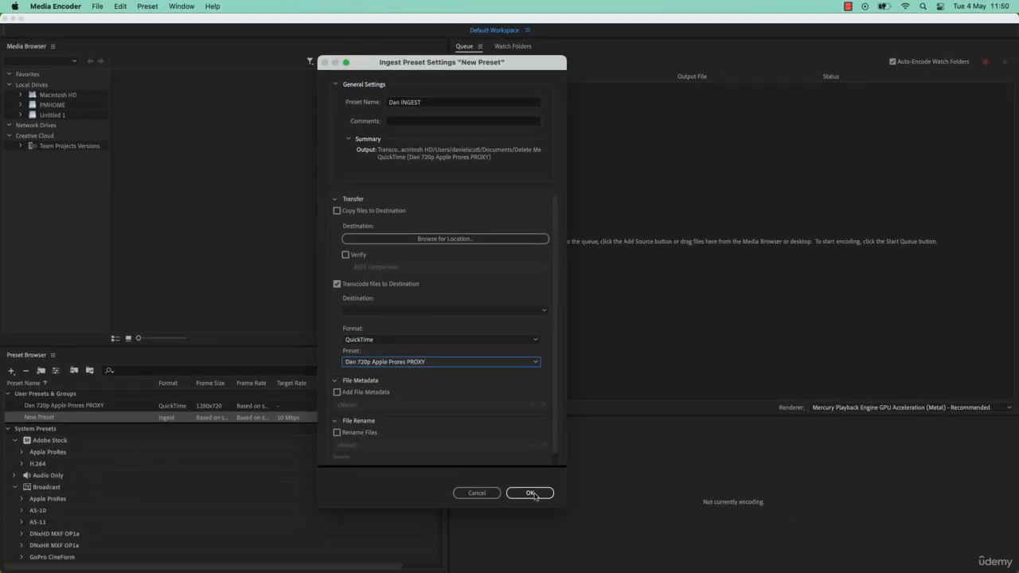
click(530, 493)
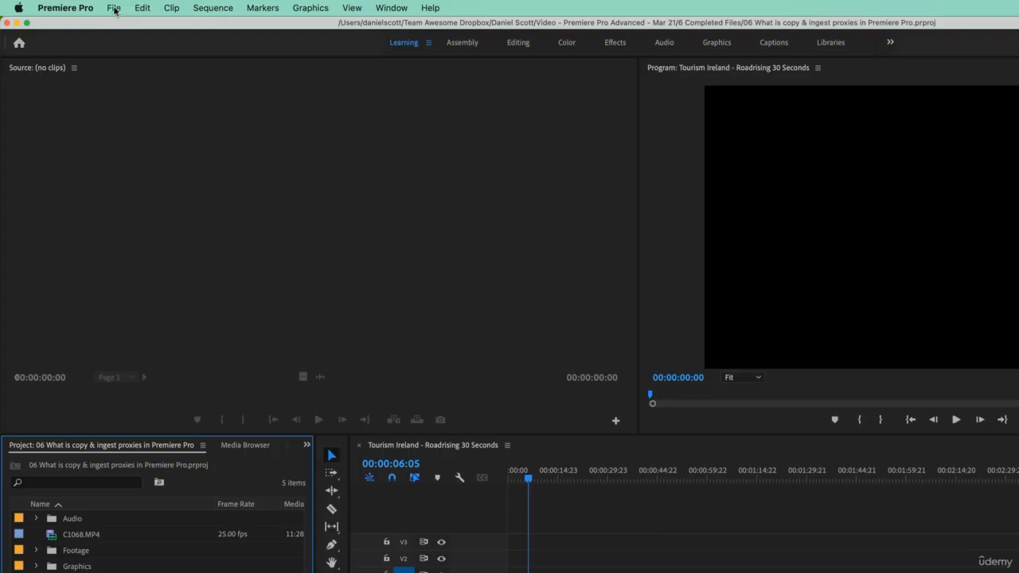
Step: Switch to Premiere Pro and set the project's ingest option to Create Proxies in the ingest settings
click(114, 9)
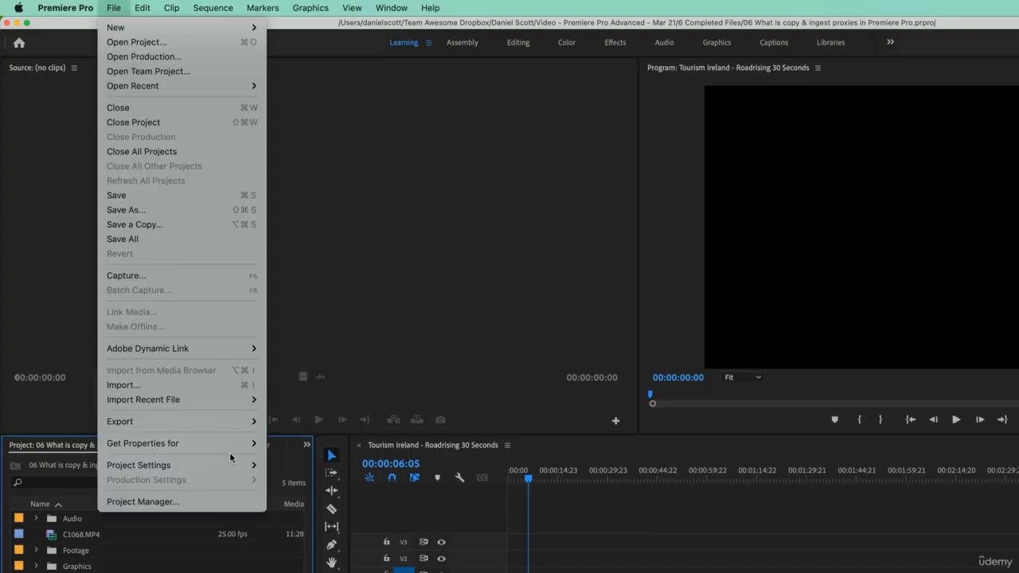
mouse_move(226, 468)
click(306, 494)
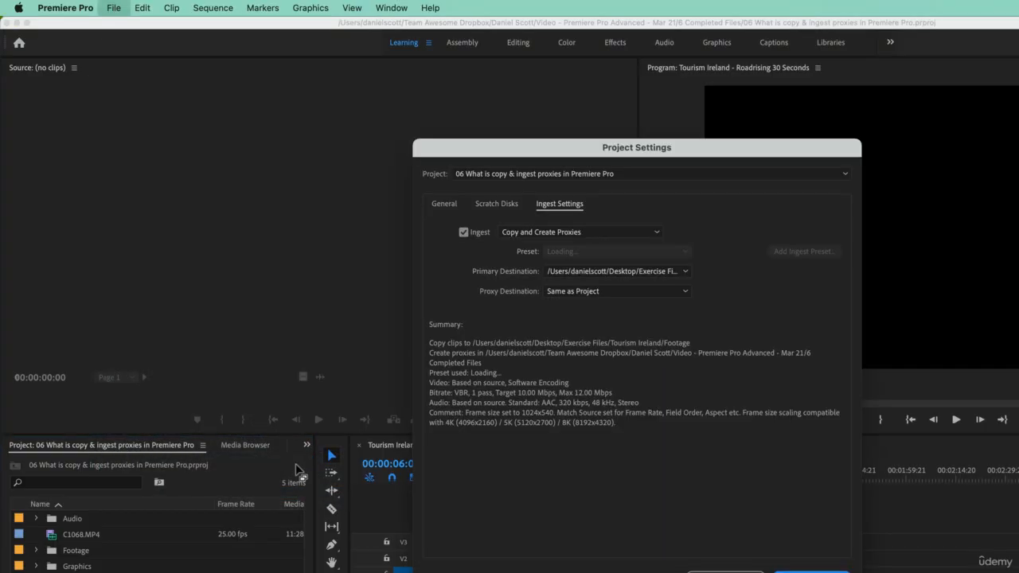
click(535, 238)
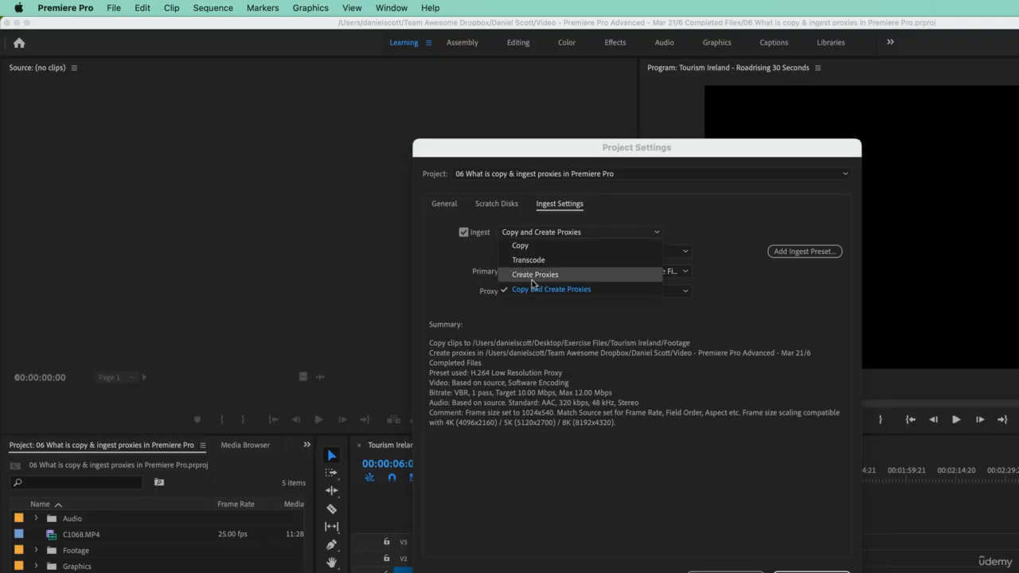
click(527, 275)
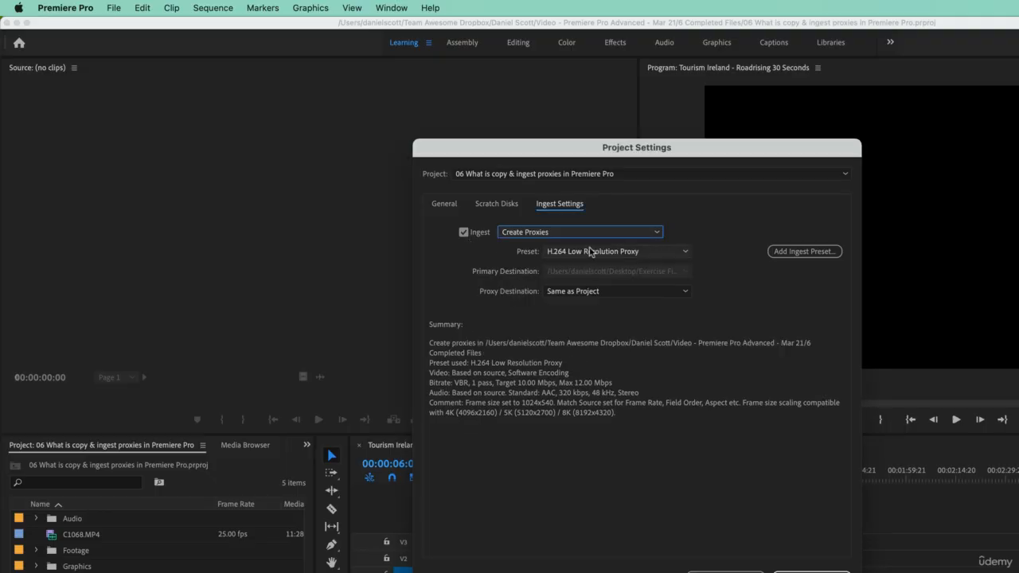
Step: Check the available proxy presets and start adding an ingest preset from a file
click(617, 253)
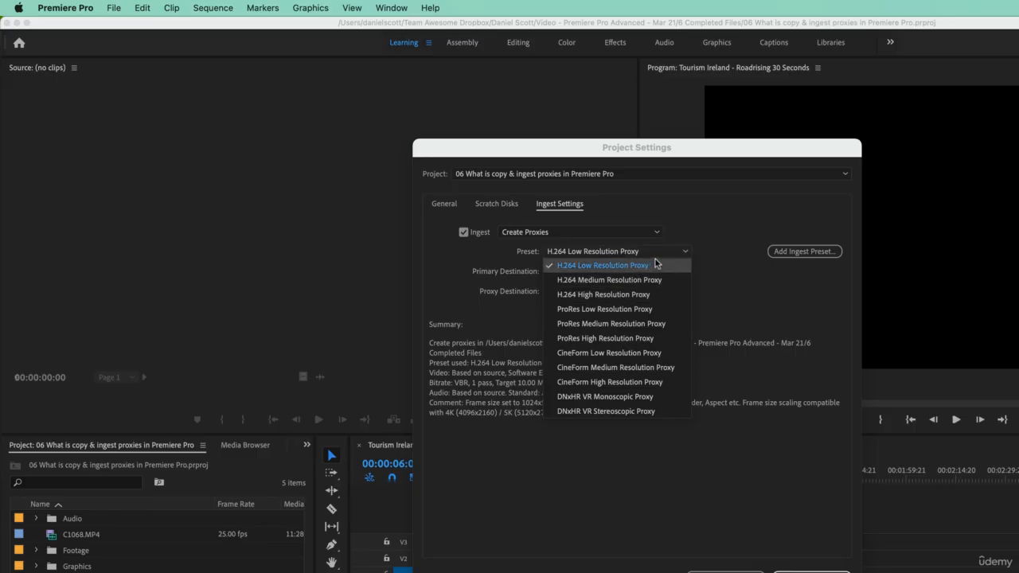
click(784, 250)
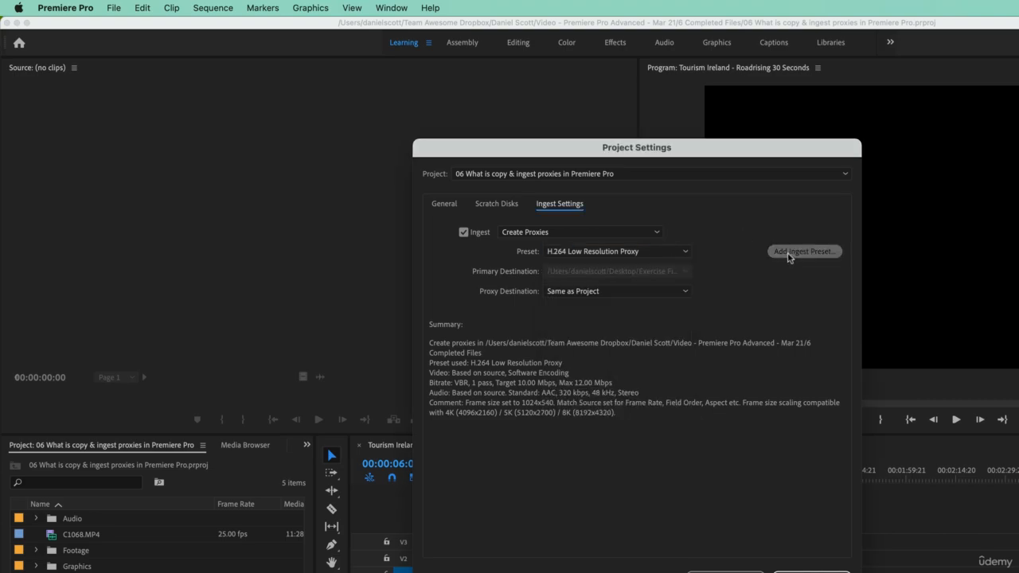
click(789, 254)
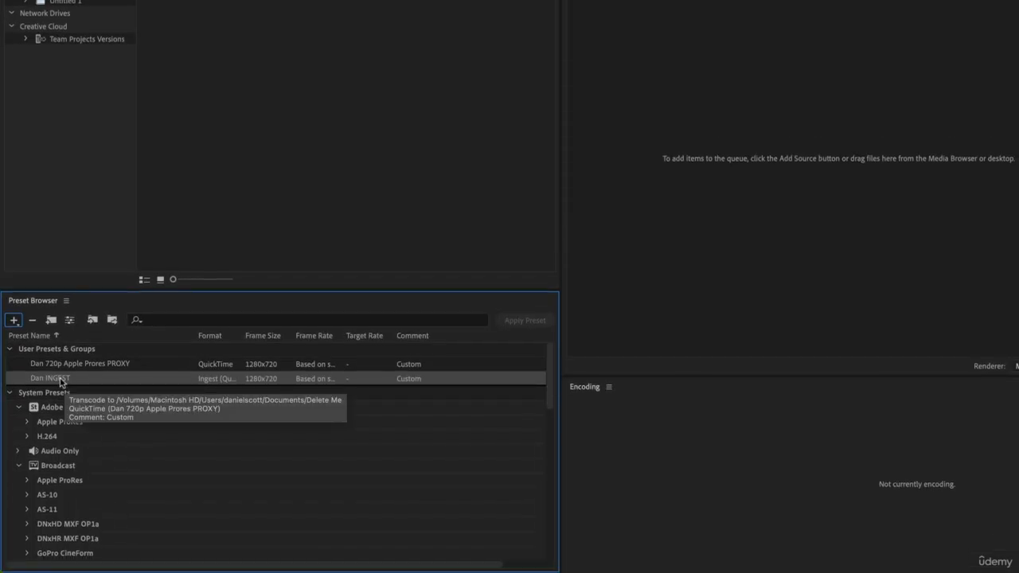
Step: In Media Encoder, reveal the custom INGEST preset's file in Finder and copy its file name
right_click(63, 383)
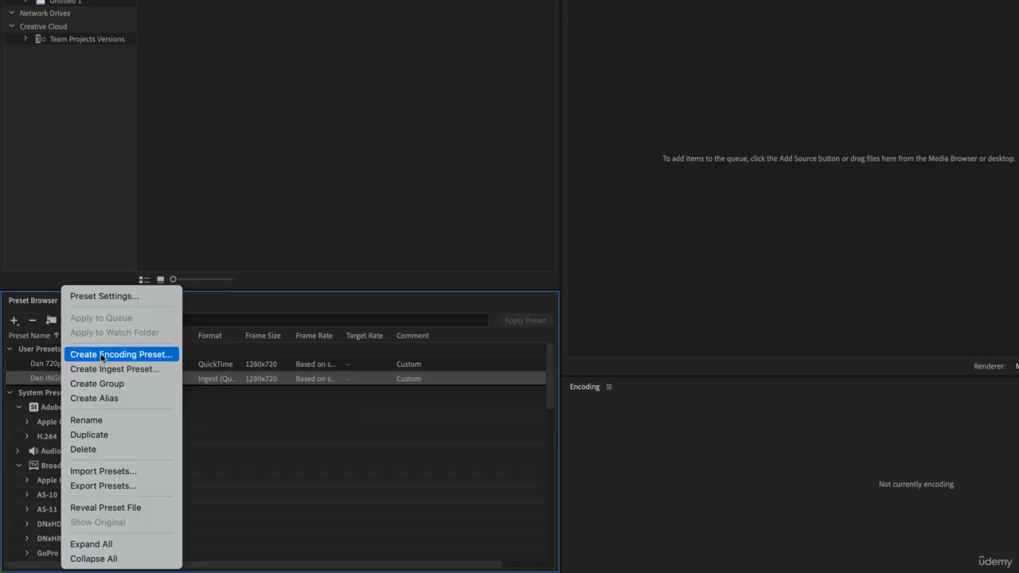
click(88, 508)
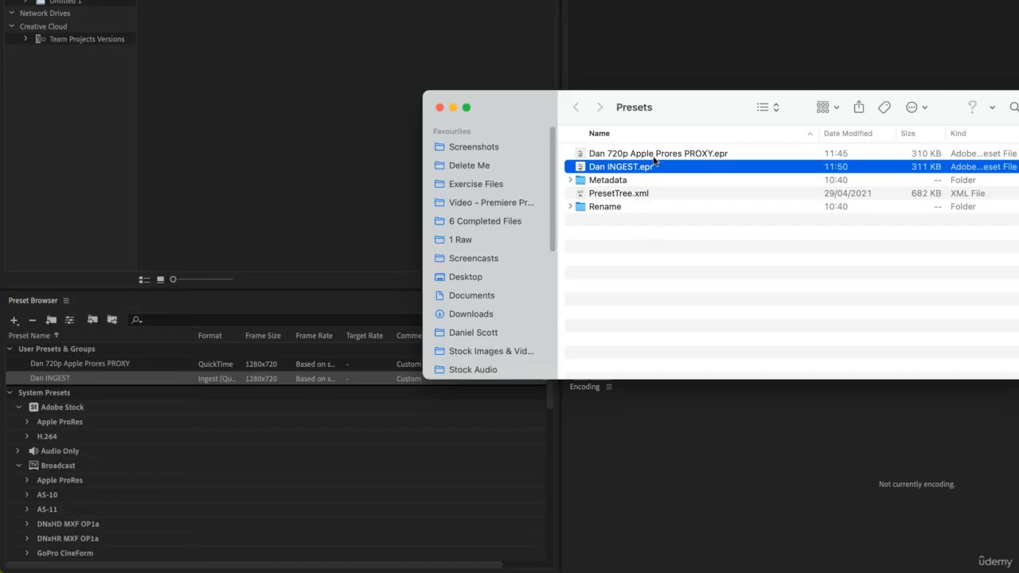
right_click(627, 115)
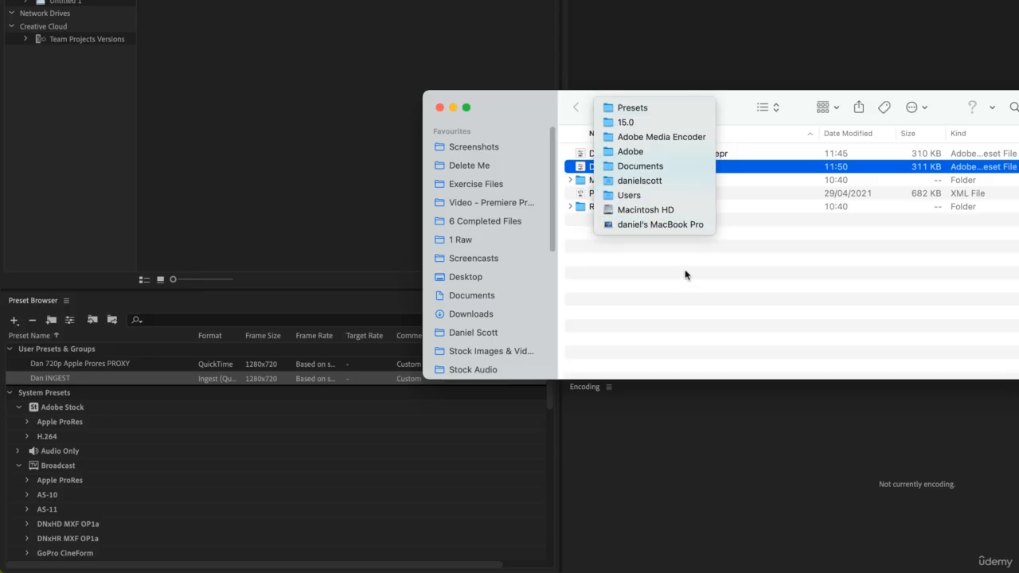
click(680, 296)
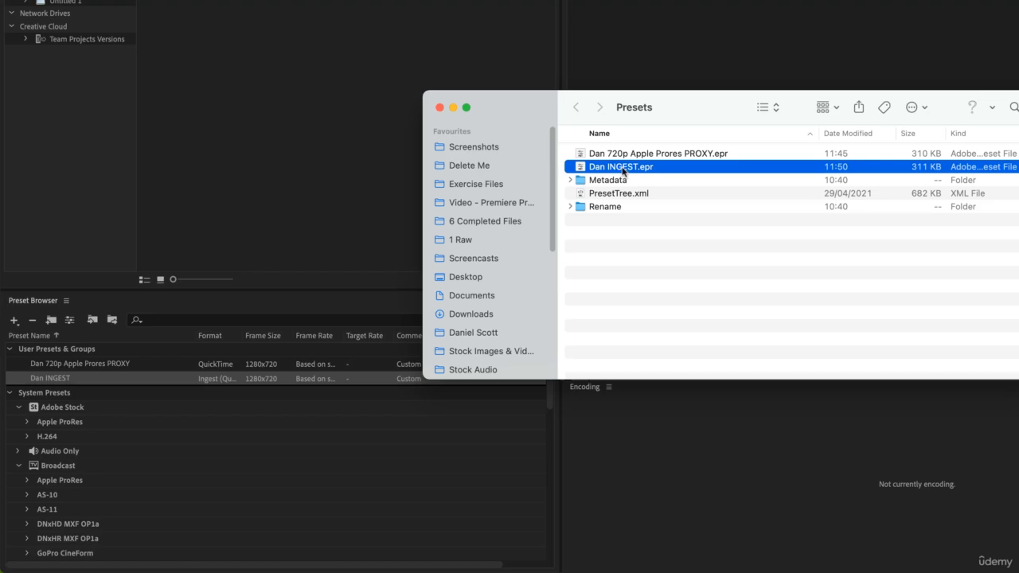
click(621, 167)
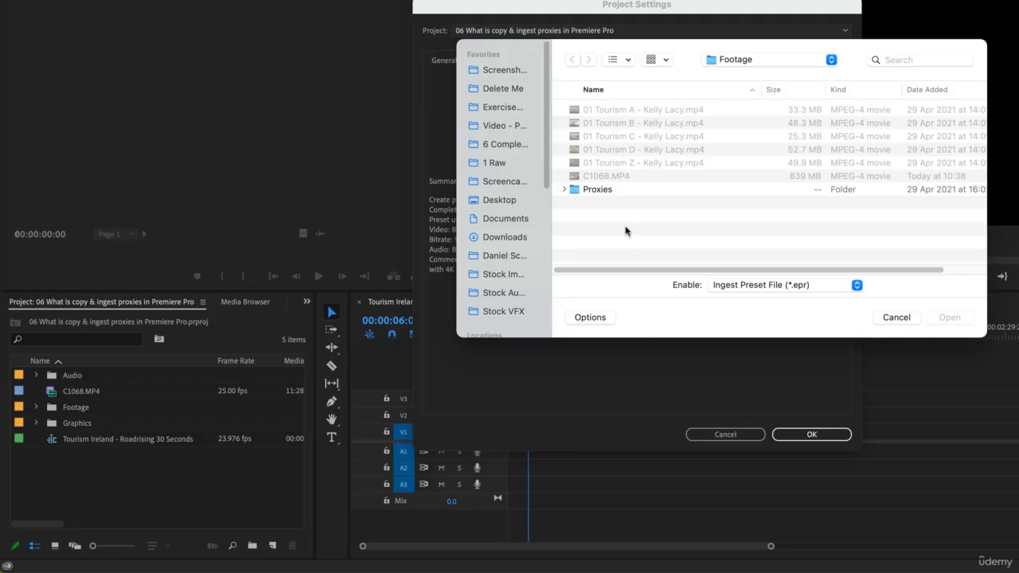
Step: Back in Premiere Pro, search Macintosh HD for the custom INGEST .epr file, load it as the ingest preset, and confirm the project settings
click(930, 61)
click(799, 65)
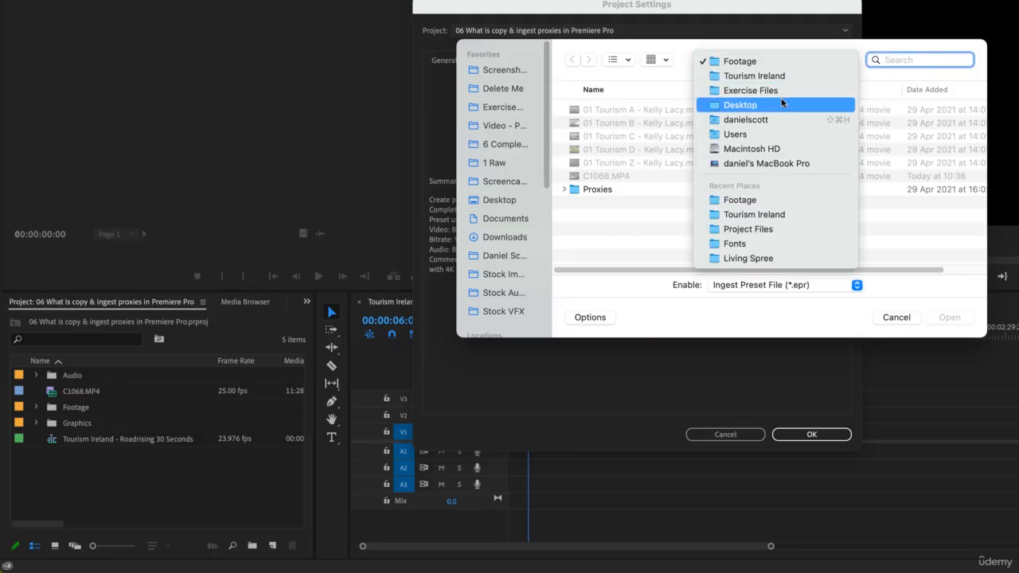
click(773, 149)
text(Dan INGEST.epr)
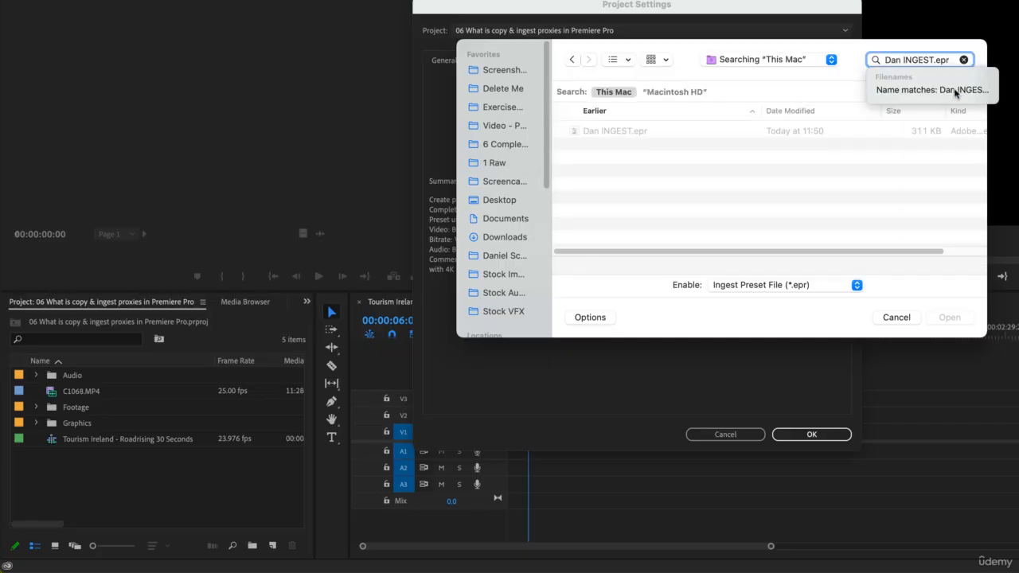
click(614, 132)
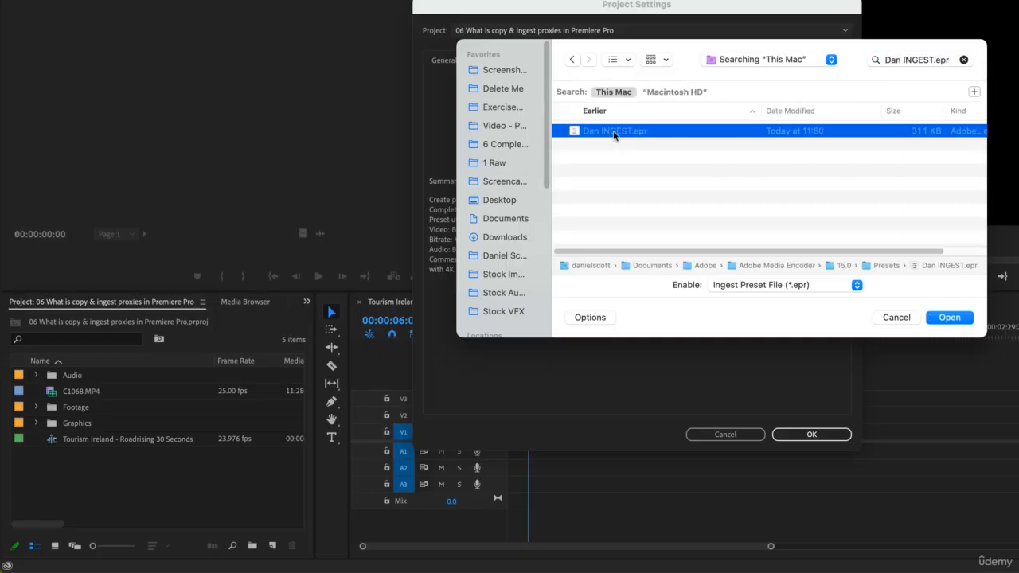
click(951, 319)
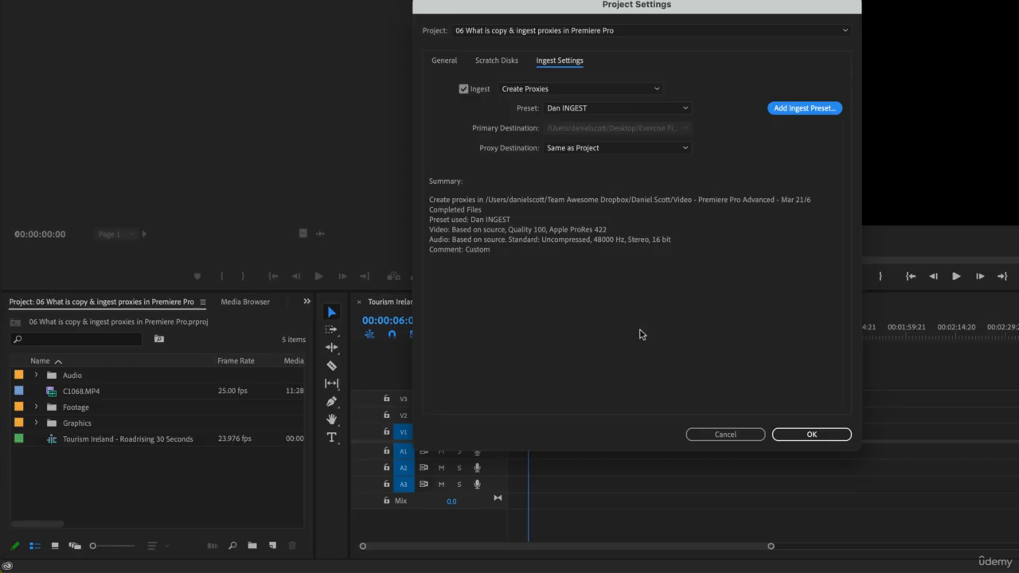
click(568, 110)
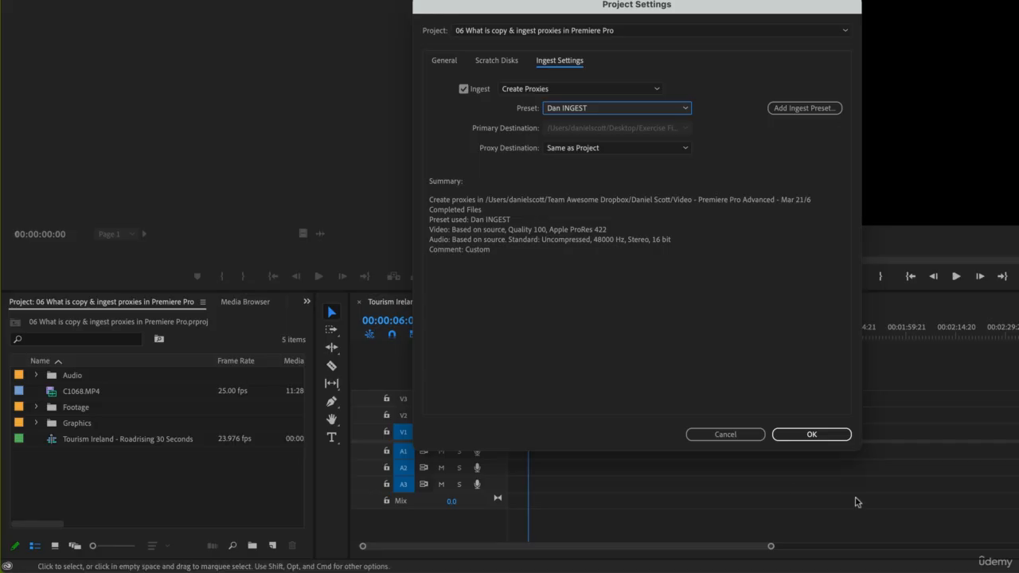
click(828, 435)
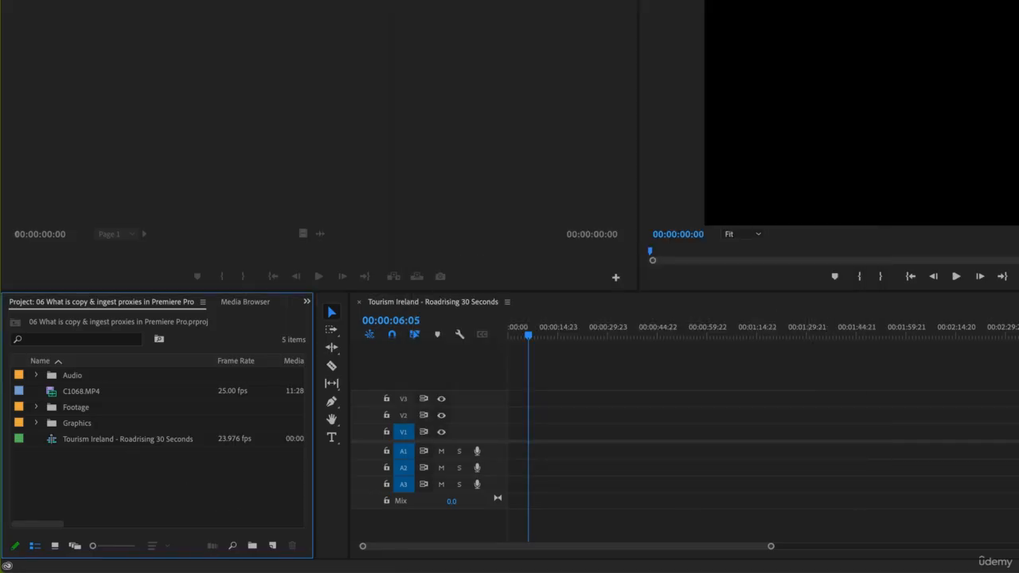
key(super+Tab)
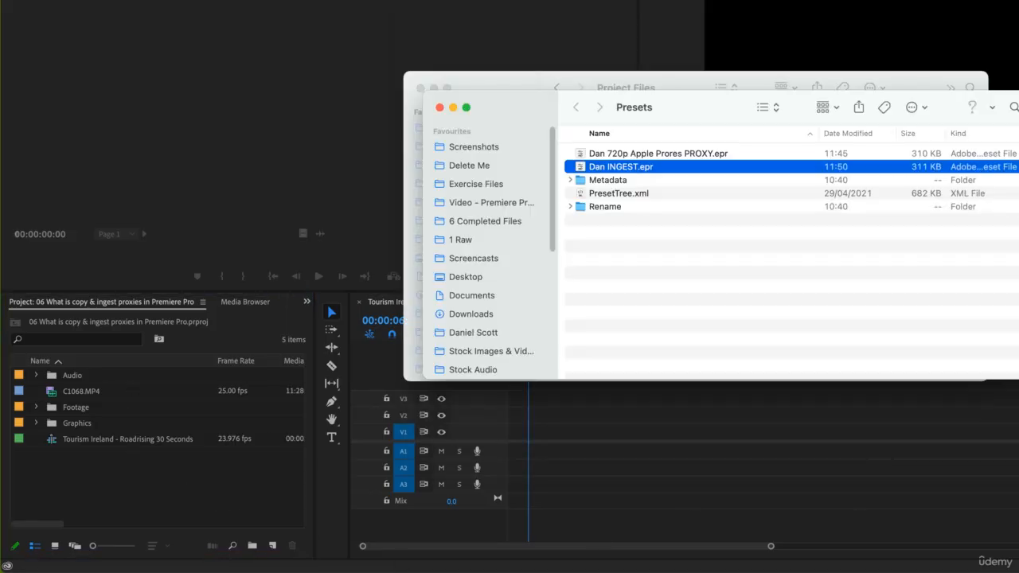
click(172, 500)
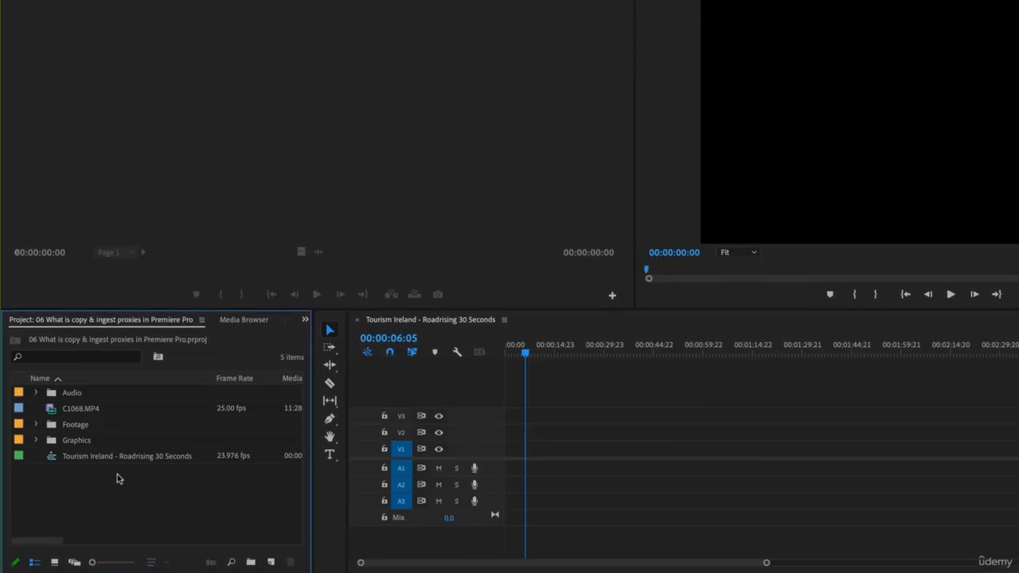
Step: Set the project's proxy destination to the Proxies folder in Exercise Files/Tourism Ireland/Footage, and confirm the ingest settings
click(109, 7)
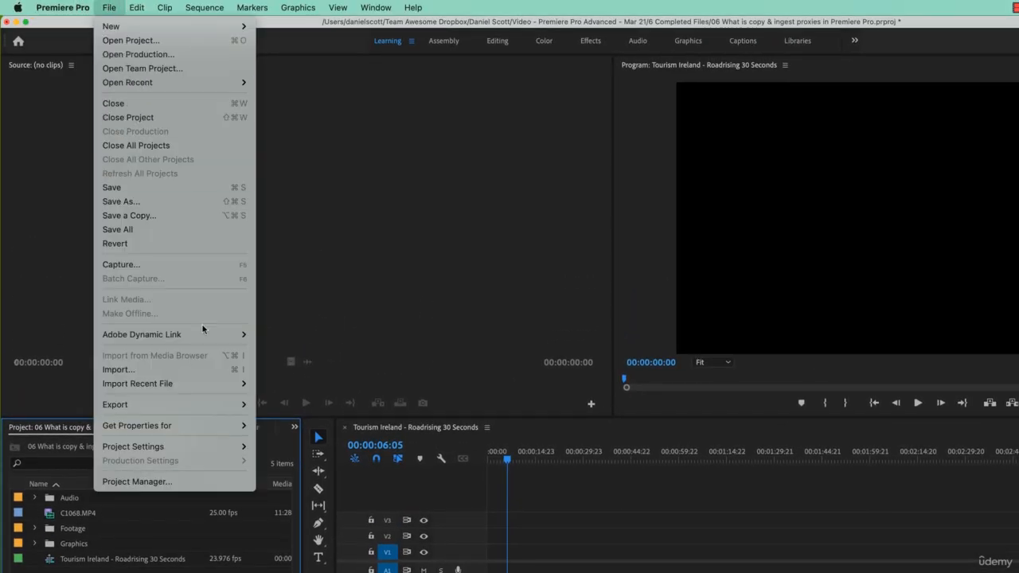
mouse_move(199, 447)
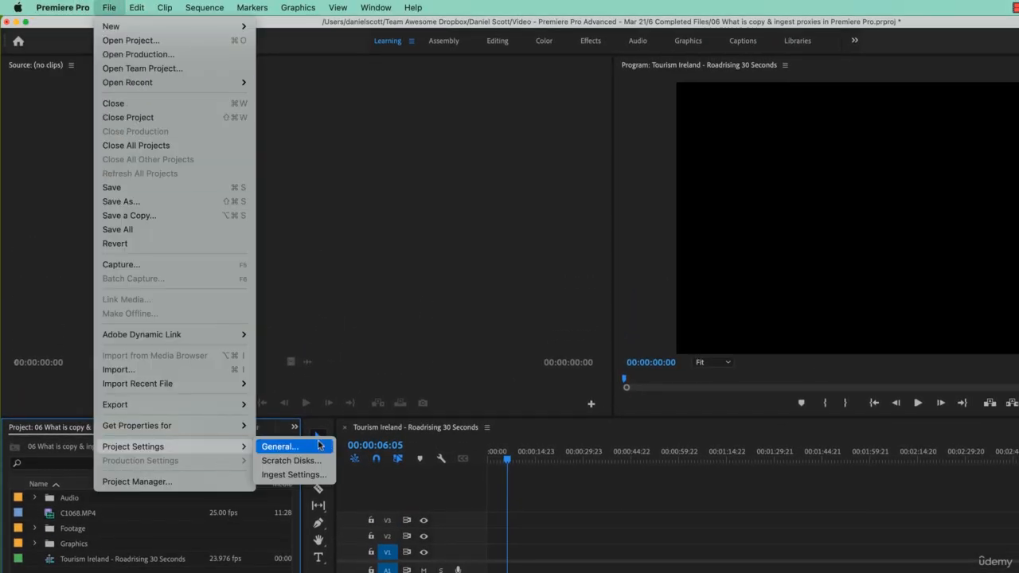
click(293, 474)
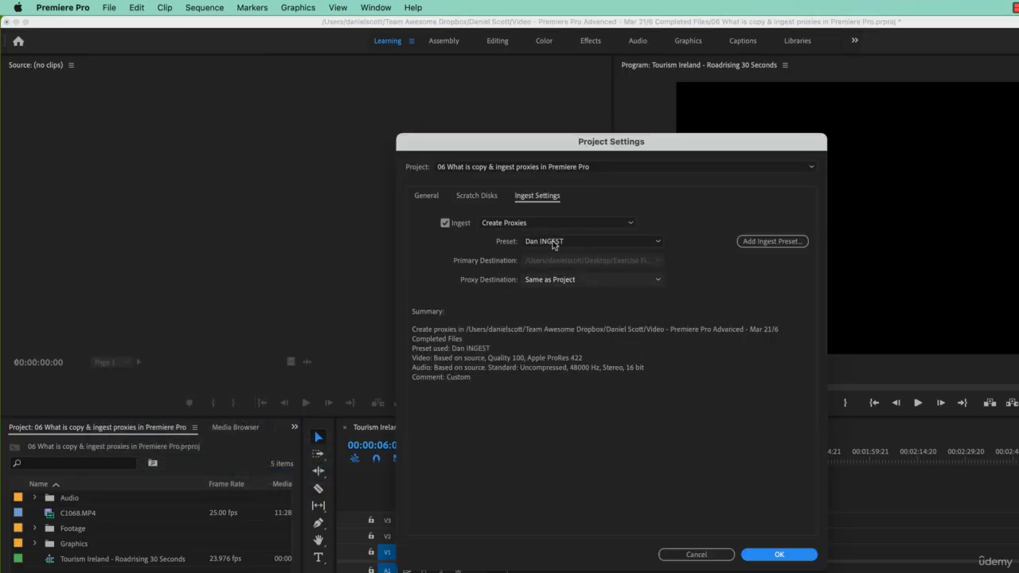
click(575, 285)
click(574, 291)
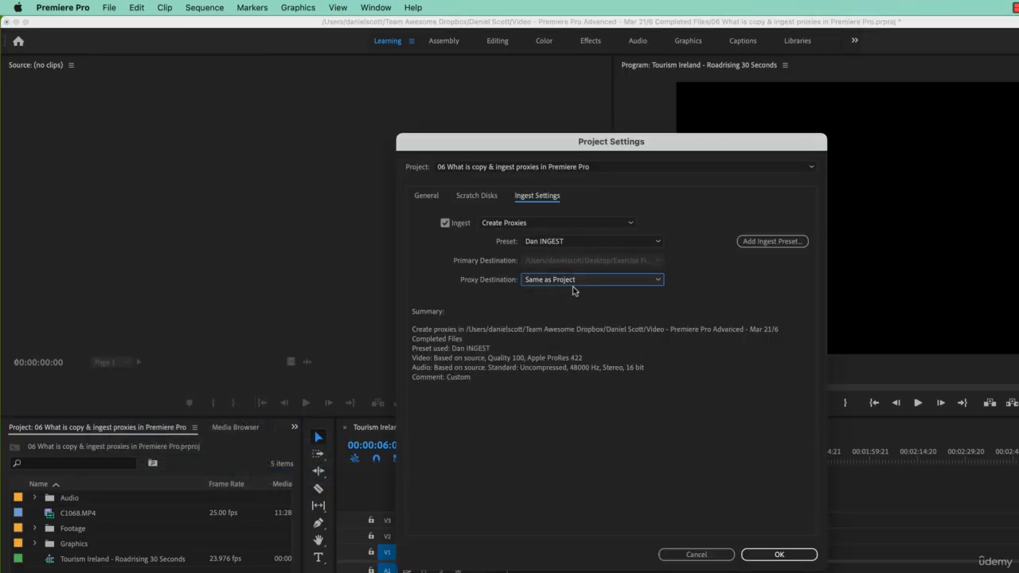
click(573, 285)
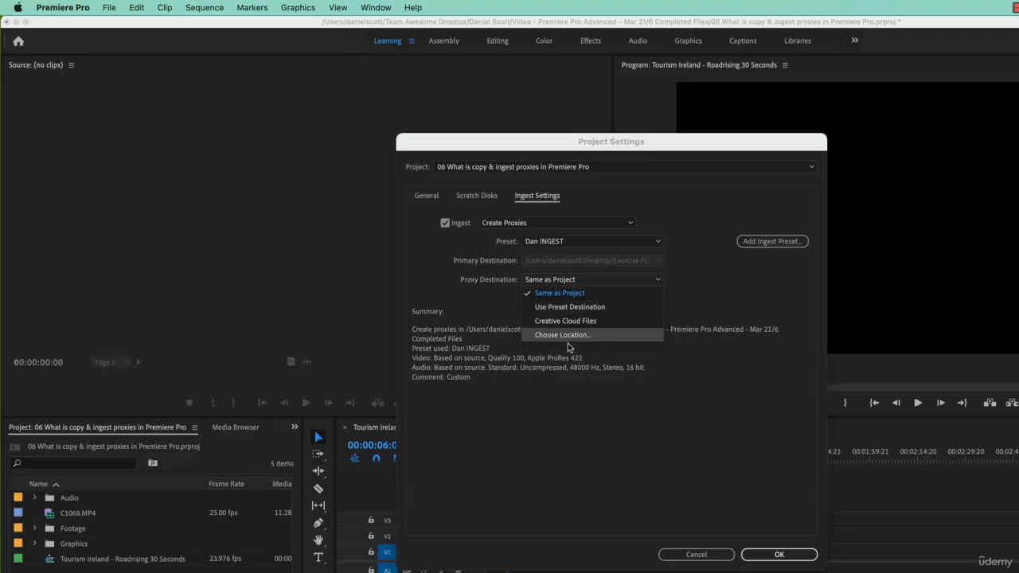
click(567, 335)
click(493, 241)
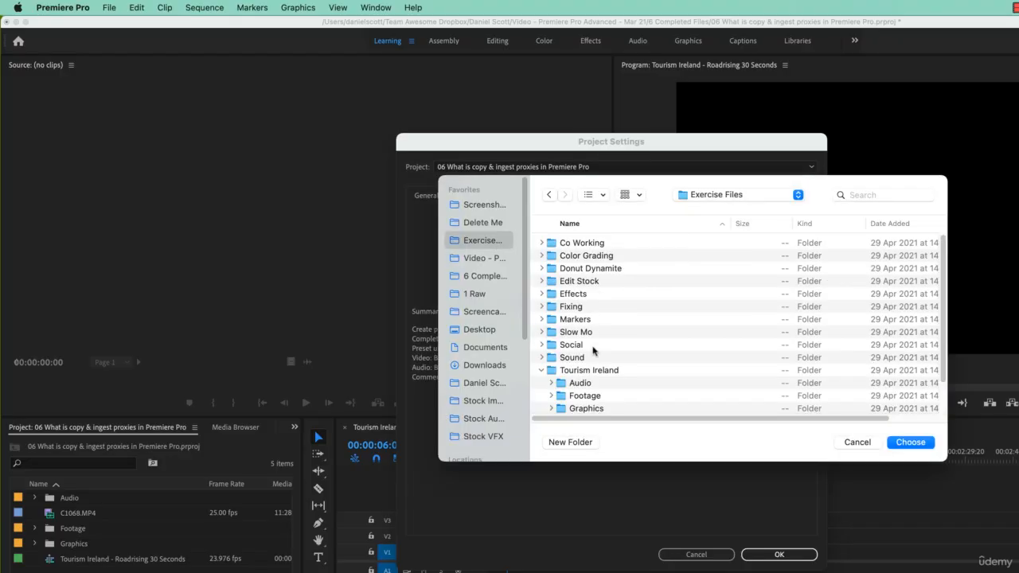
double_click(595, 396)
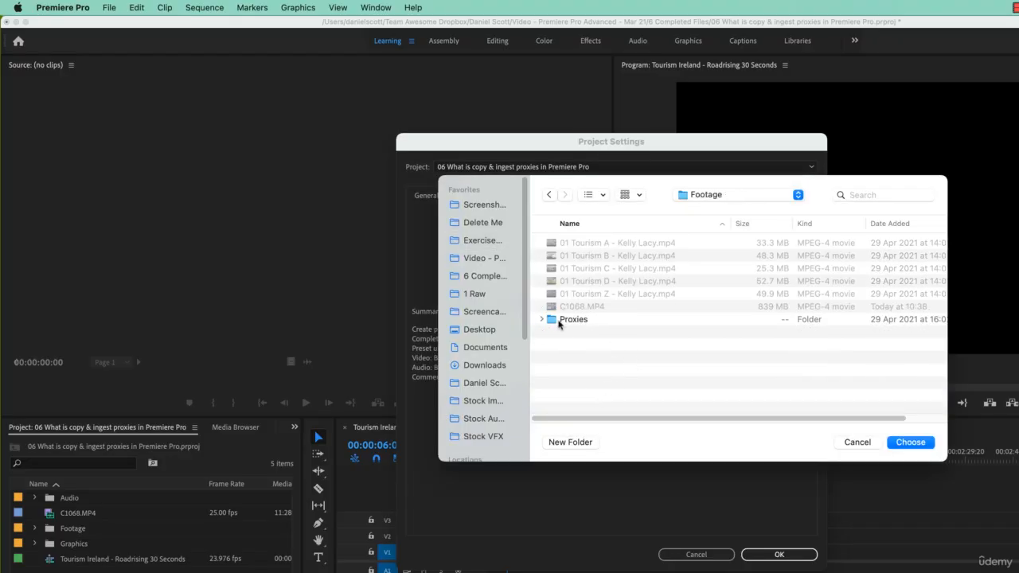
double_click(567, 320)
click(910, 441)
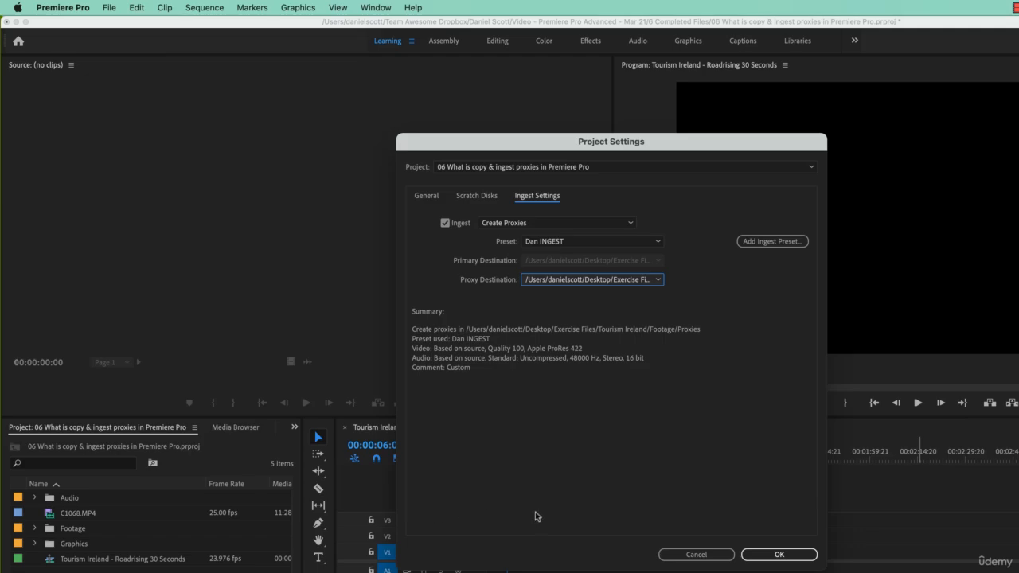
click(788, 556)
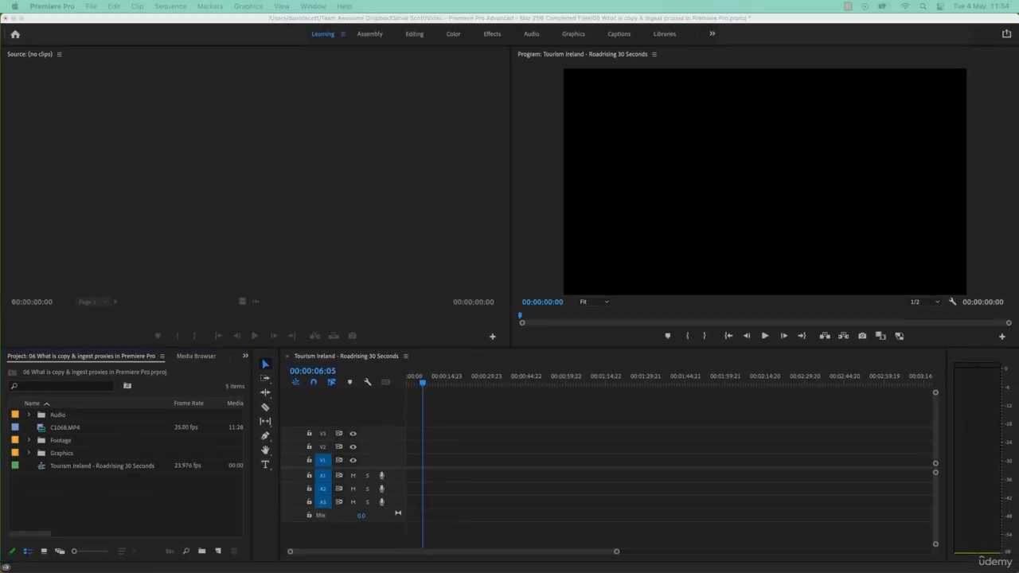
Step: From Exercise Files/Donut Dynamite in Finder, import R01_27_Mix Butter.mov into the Premiere Pro project
key(super+Tab)
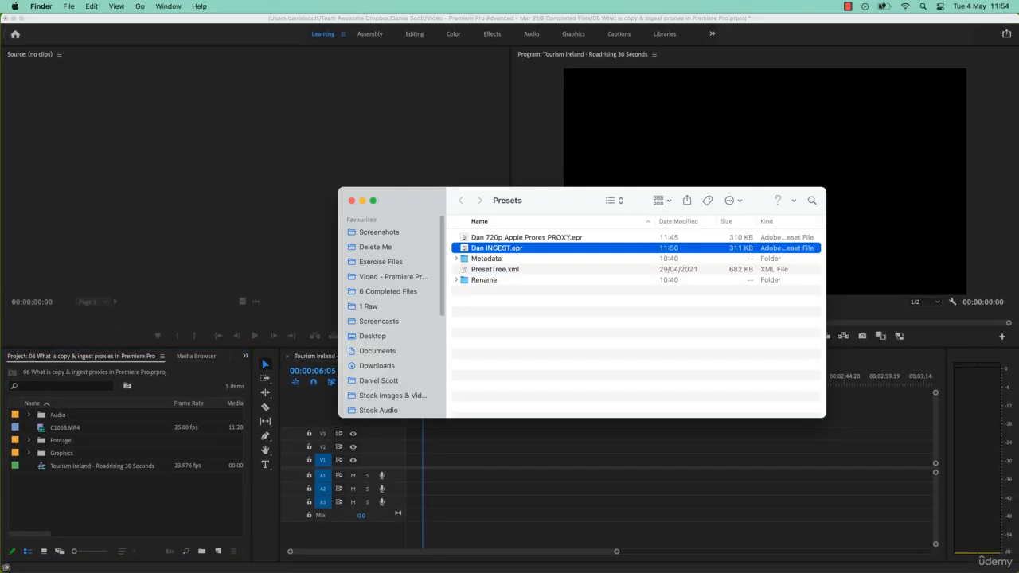
click(398, 264)
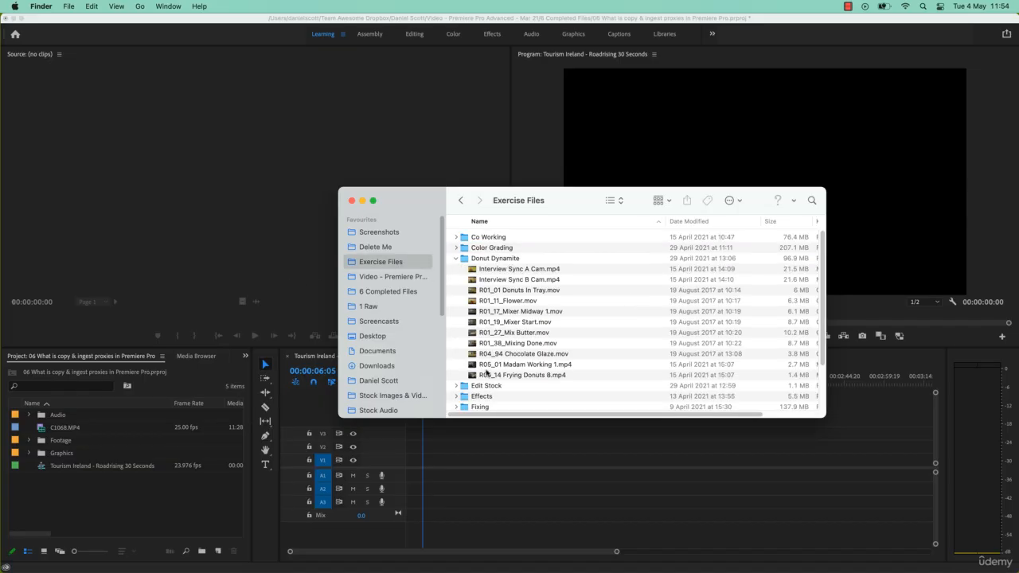
click(510, 332)
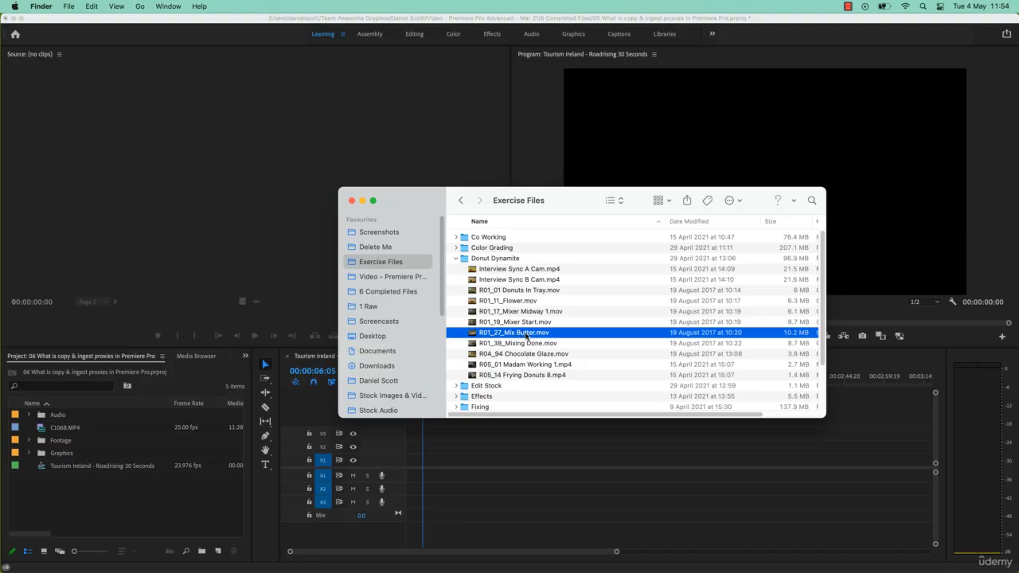
drag(531, 336, 142, 508)
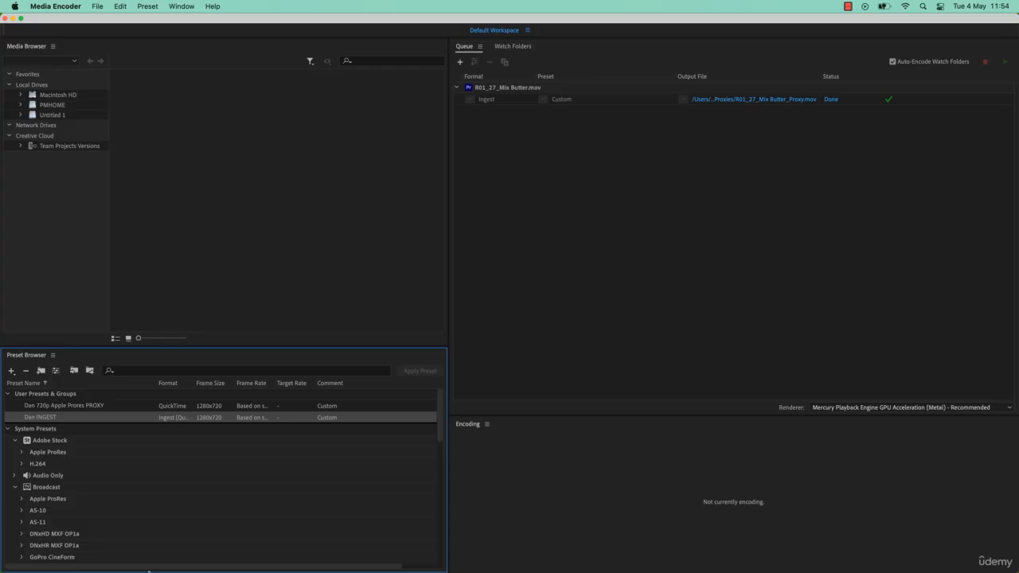
Step: In Finder, find R01_27_Mix Butter_Proxy.mov in Tourism Ireland/Footage/Proxies and preview it to check for the proxy watermark
key(super+Tab)
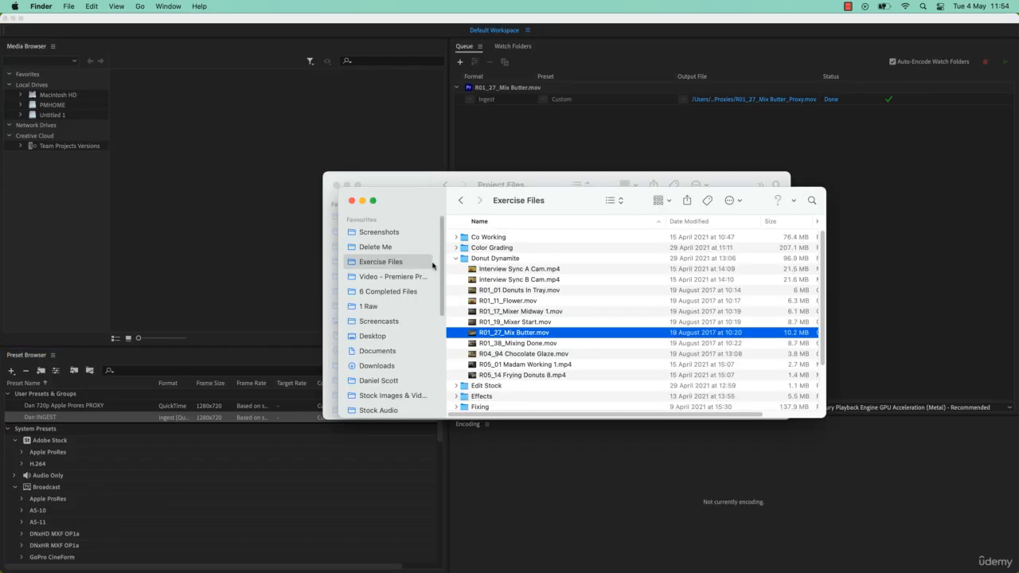
click(456, 258)
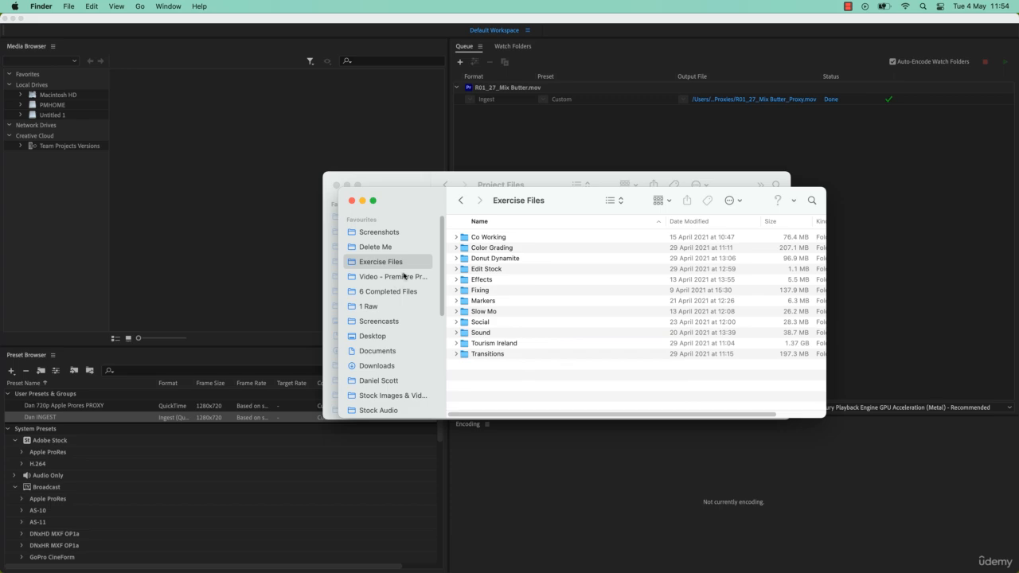
double_click(487, 343)
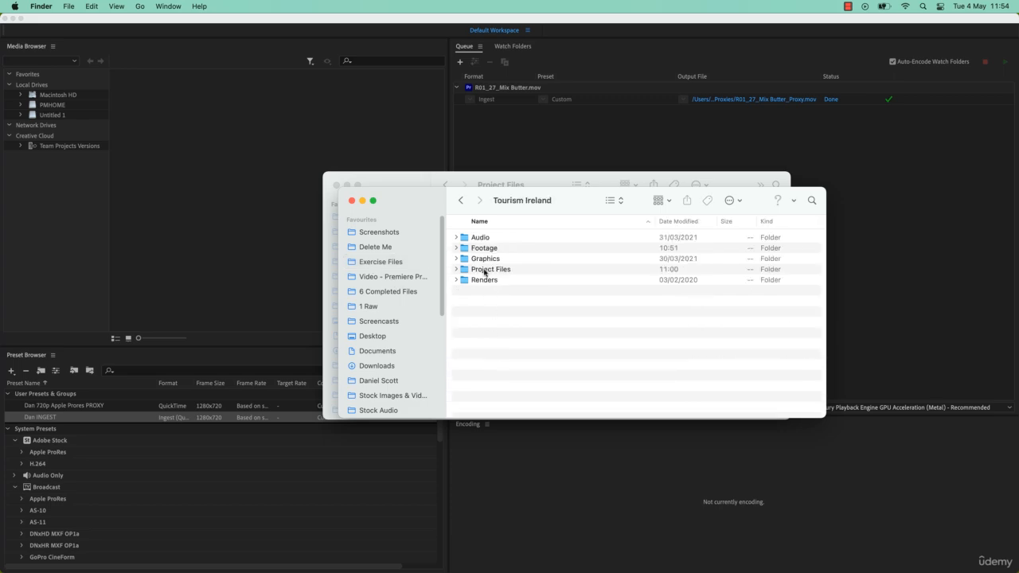
double_click(484, 248)
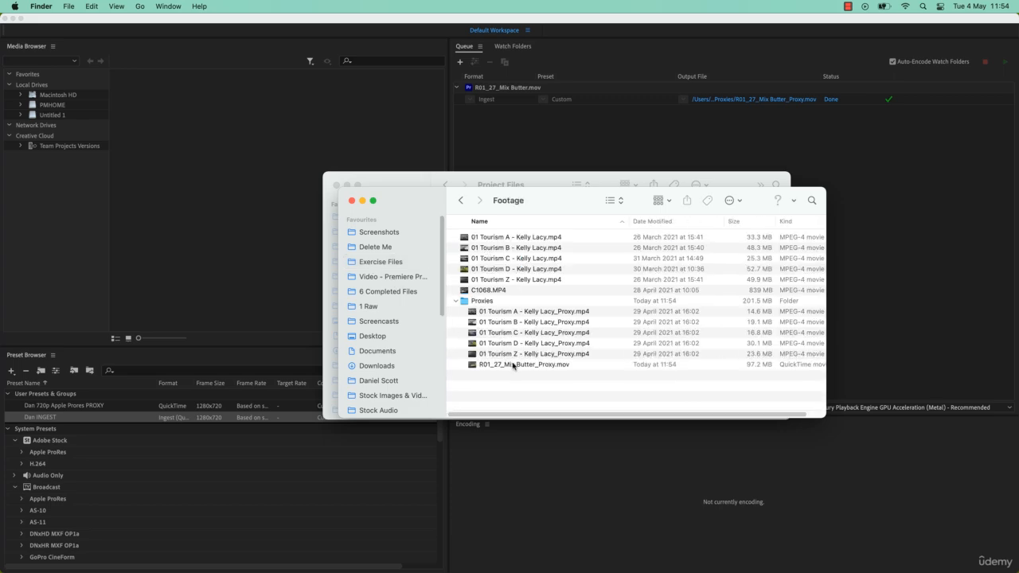
click(514, 365)
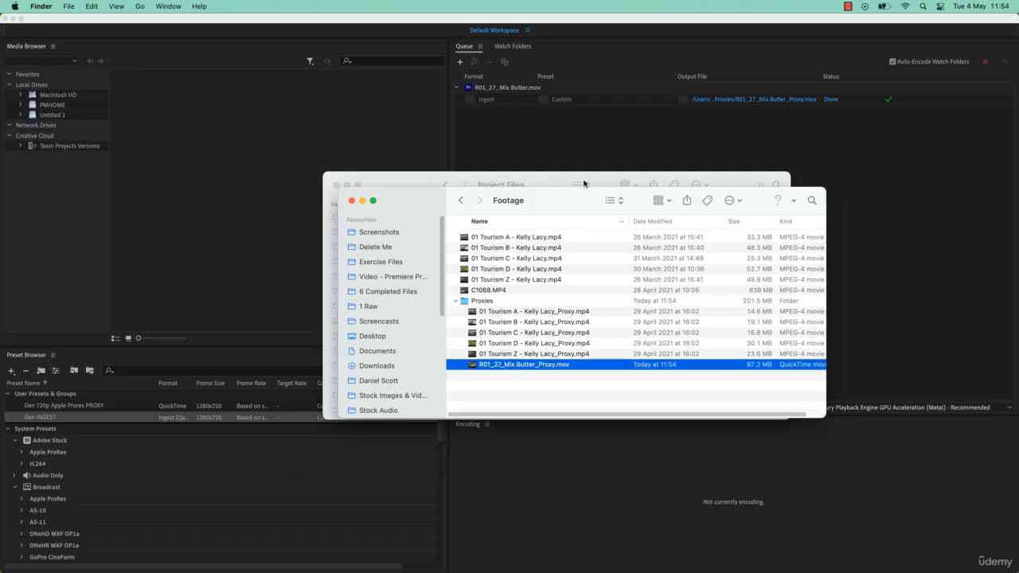
key(space)
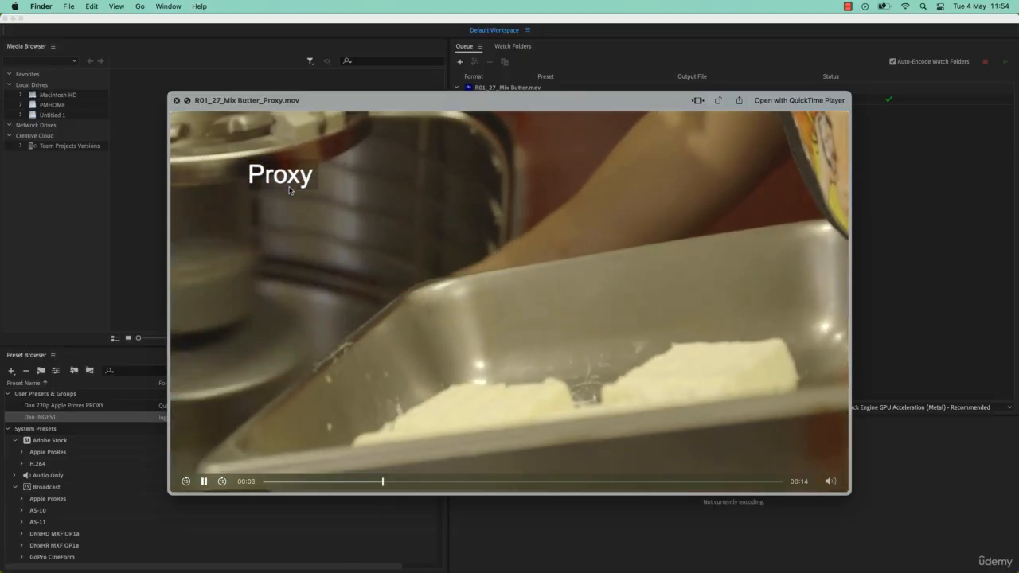
key(space)
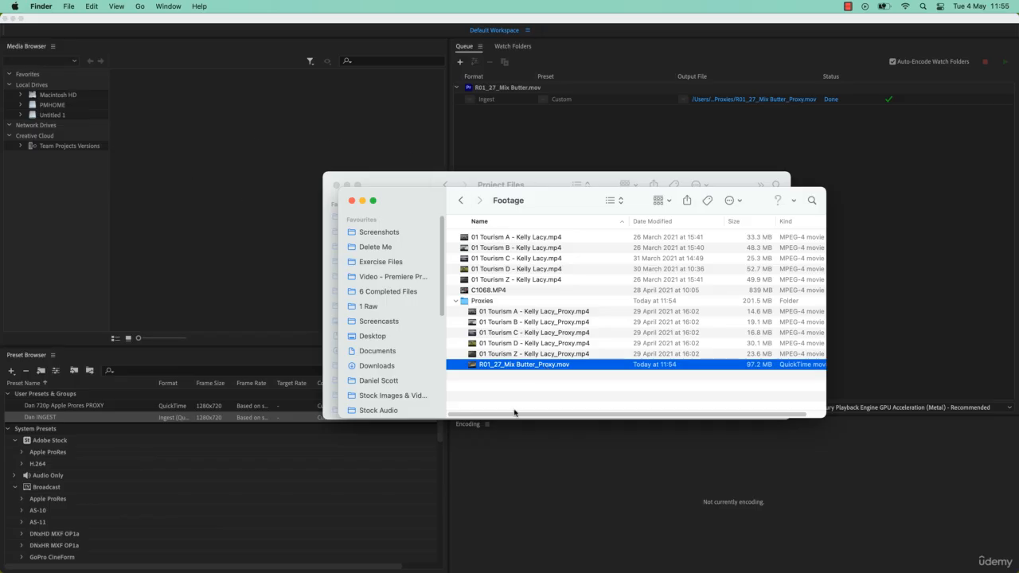
Step: Back in Premiere Pro, create a new sequence from the R01_27_Mix Butter.mov clip
click(98, 280)
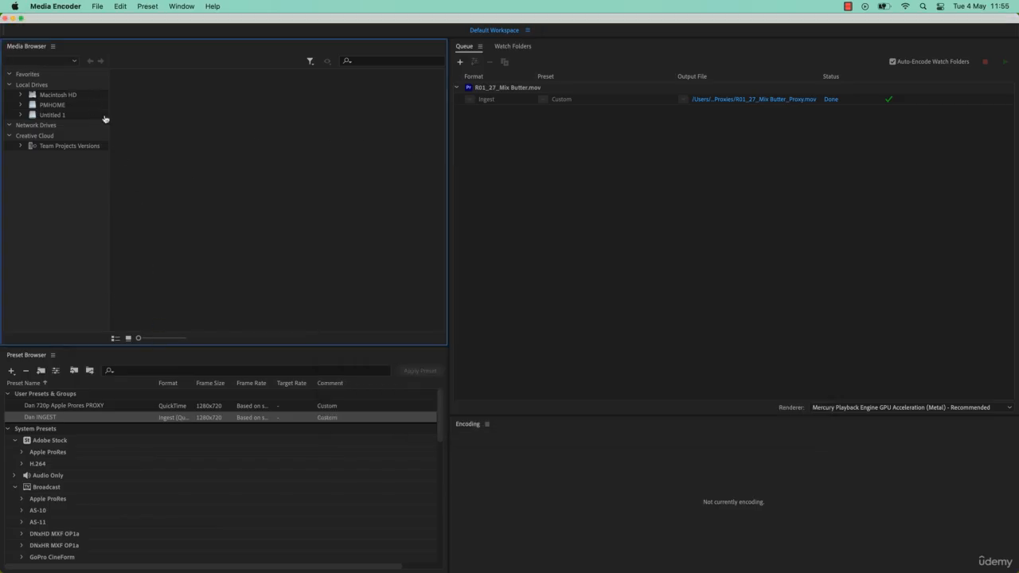
key(super+Tab)
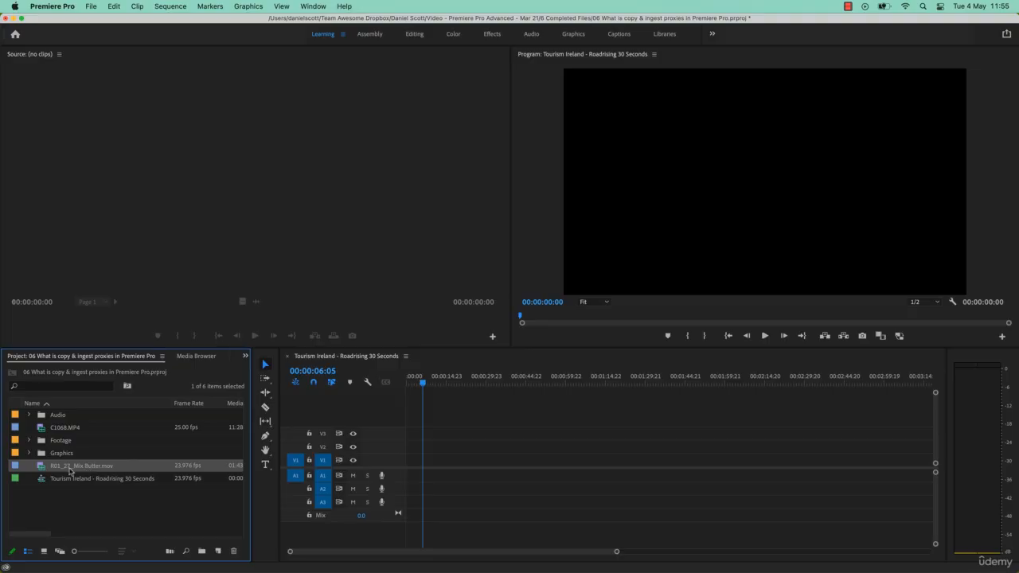
right_click(43, 470)
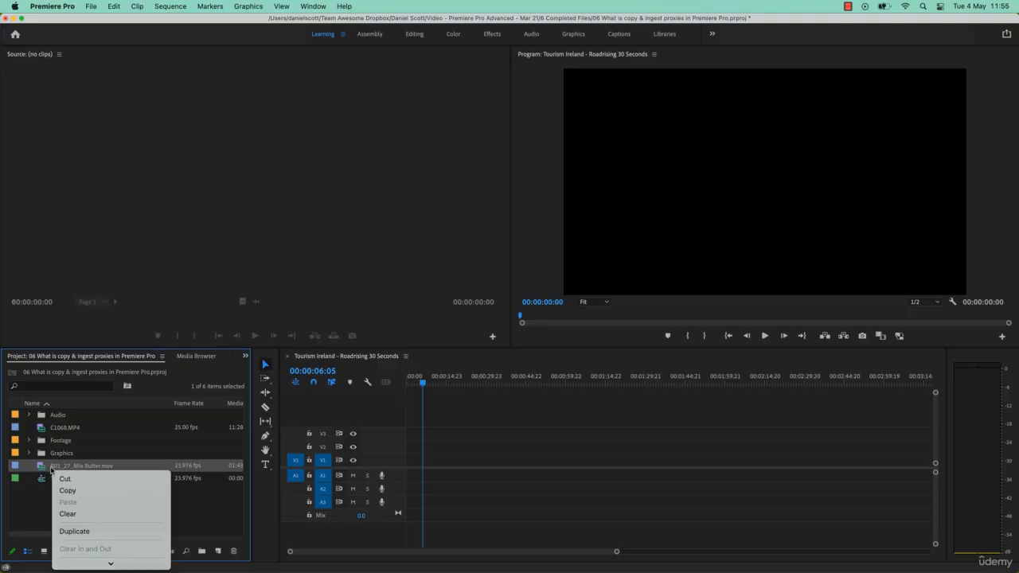
mouse_move(127, 565)
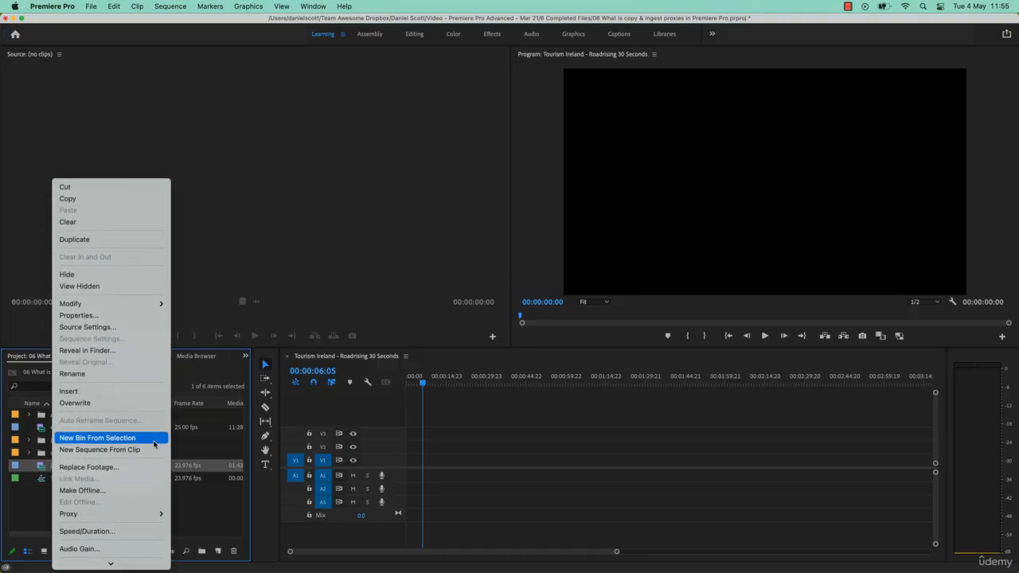
click(139, 451)
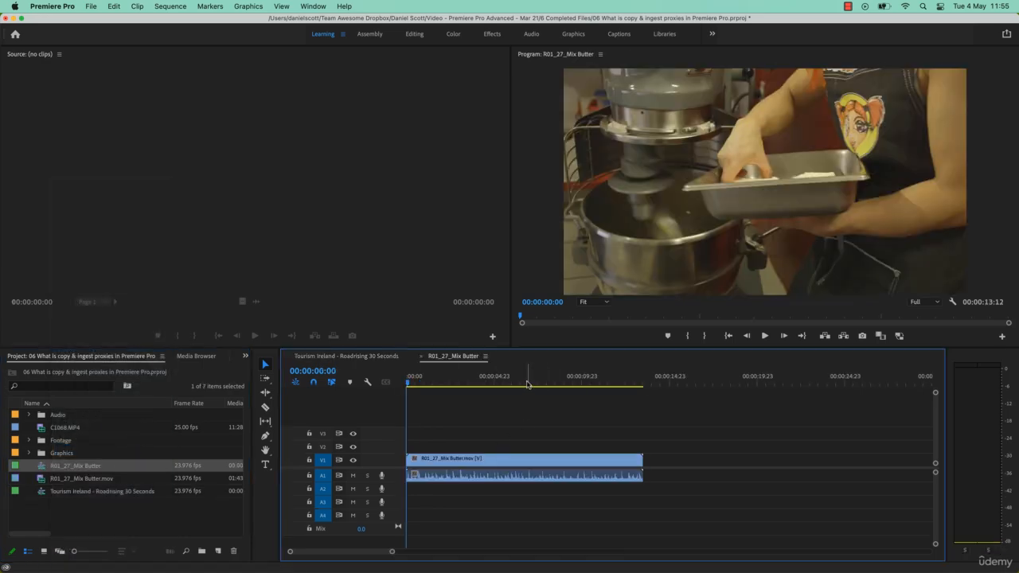
Step: Move the playhead to 00:00:06:07 and toggle proxies to compare them with the original footage, leaving proxies on
mouse_move(525, 383)
mouse_down()
mouse_move(508, 385)
mouse_move(517, 385)
mouse_up()
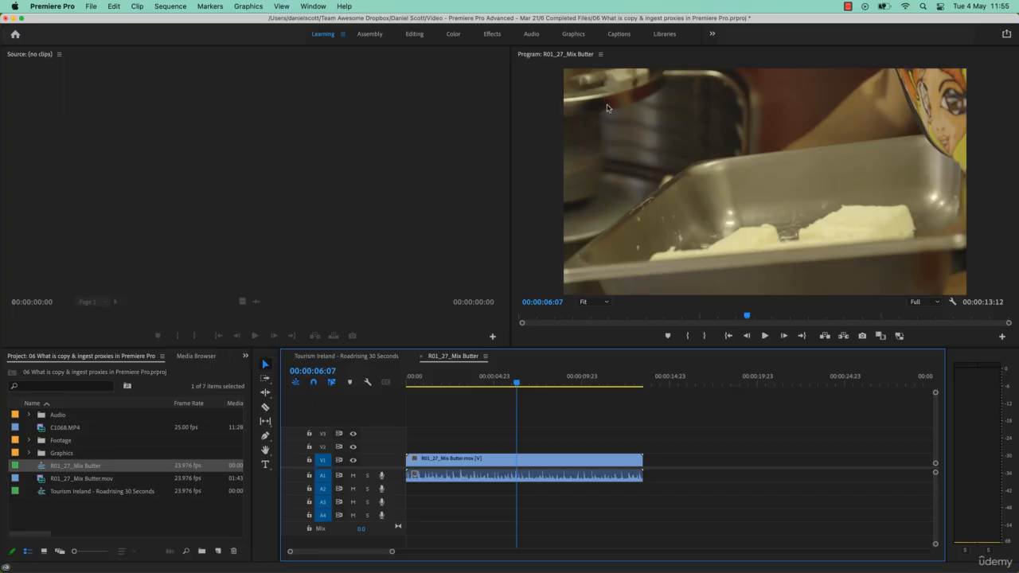
click(880, 337)
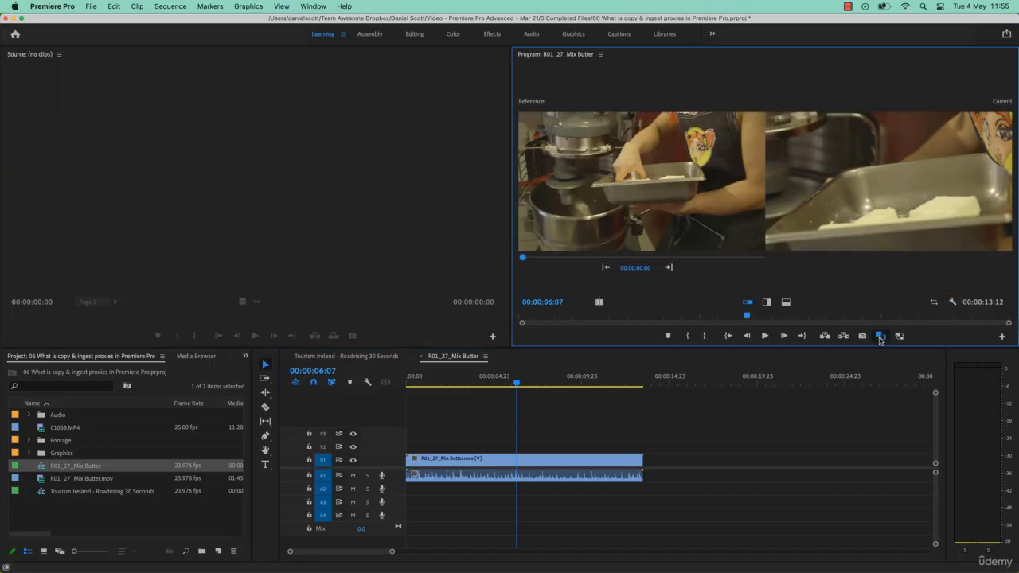
click(880, 336)
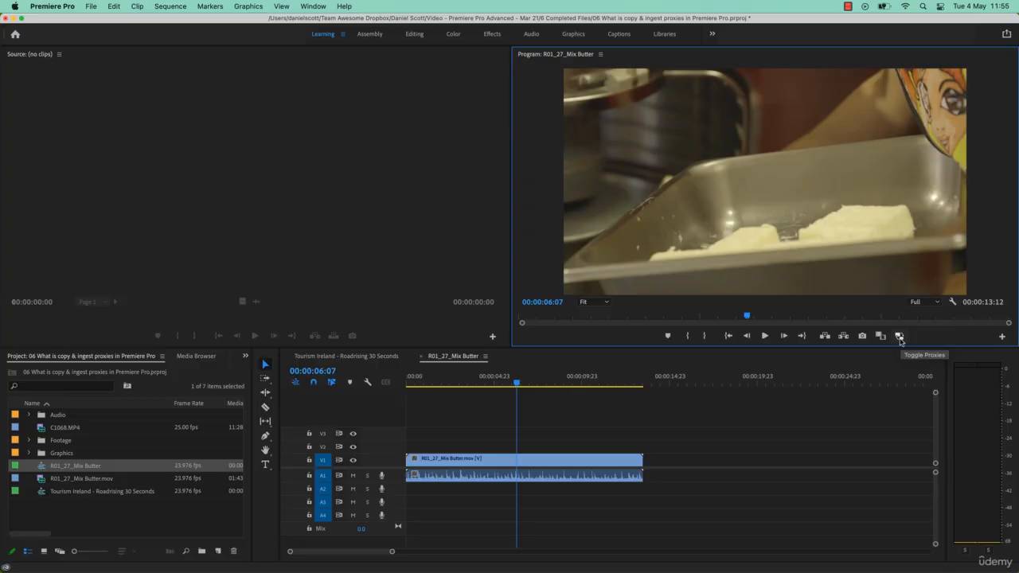
click(900, 337)
click(899, 337)
click(899, 337)
click(900, 337)
click(899, 337)
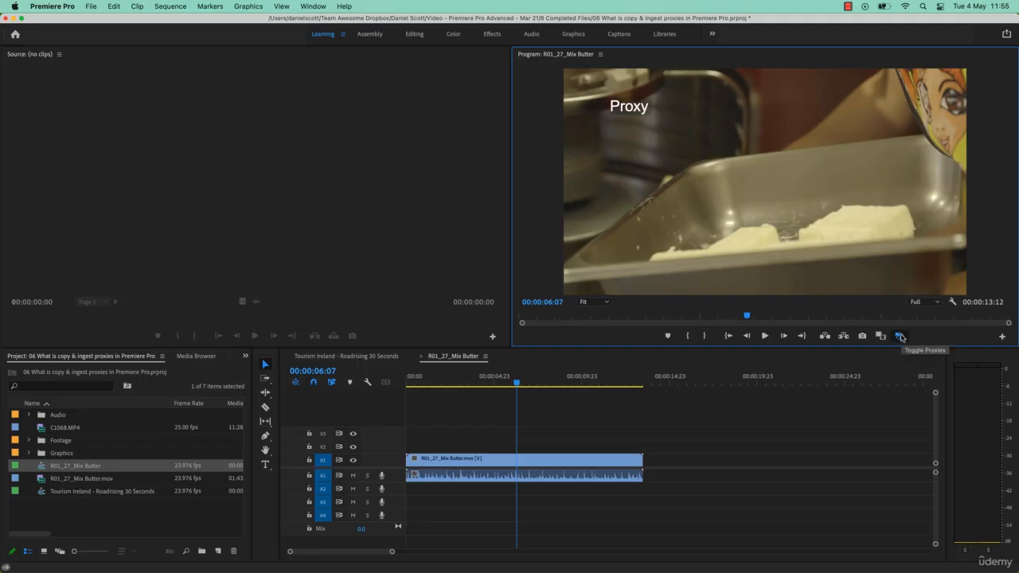